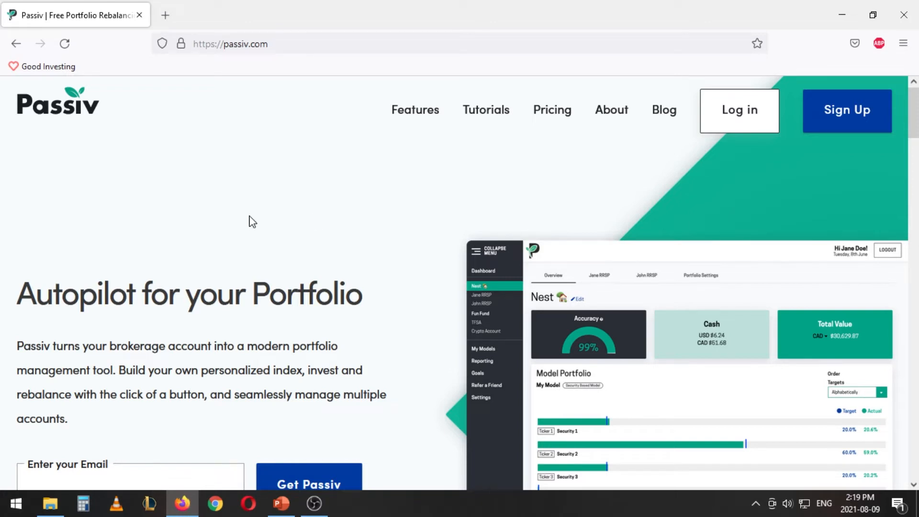
Start a Passiv sign-up and fill in the user's name, e-mail address and password
{"action": "left_click", "coordinate": [860, 125]}
{"action": "left_click", "coordinate": [300, 254]}
{"action": "type", "text": "Tim Nash"}
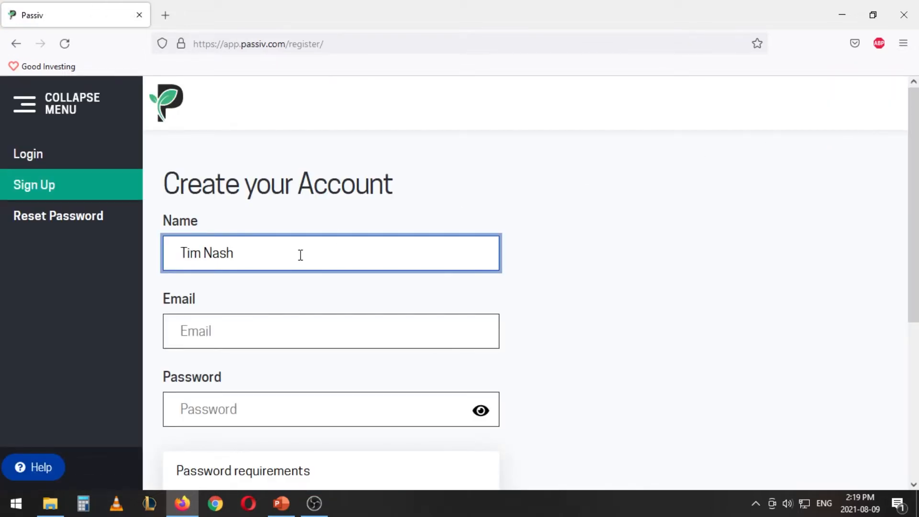
{"action": "key", "text": "Tab"}
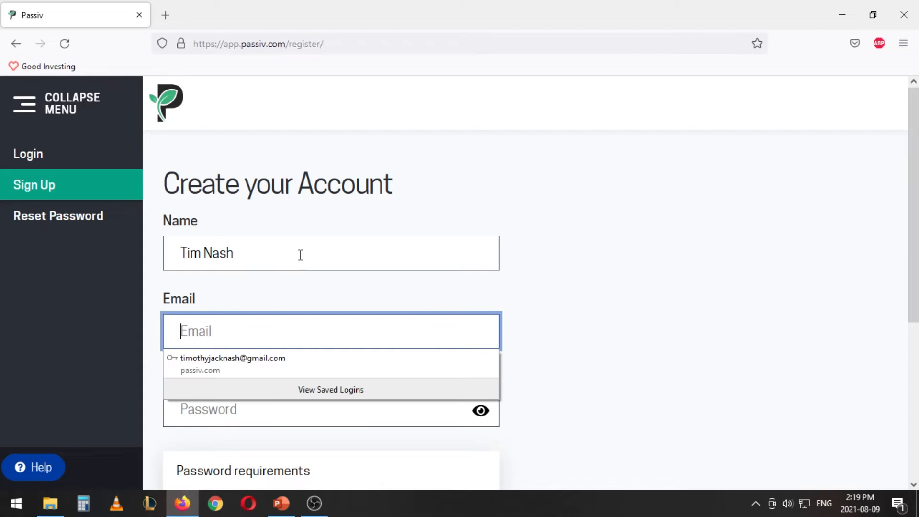
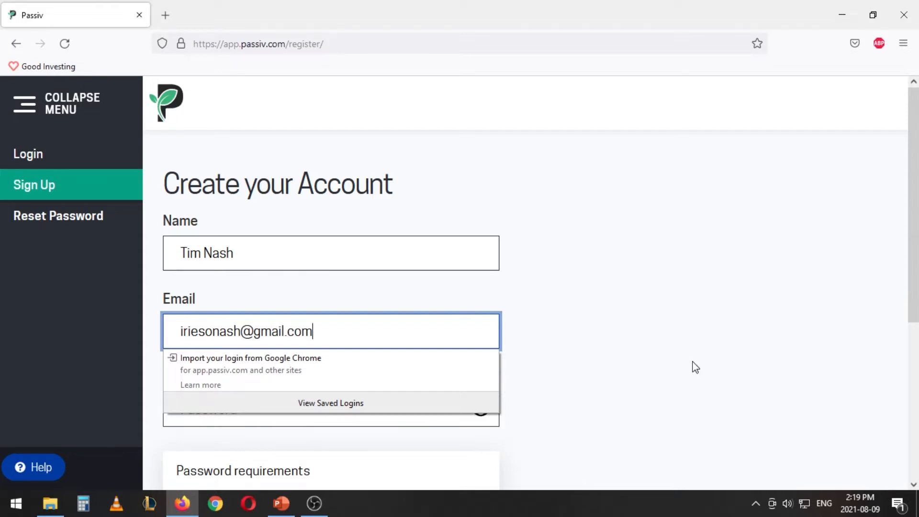
{"action": "left_click", "coordinate": [658, 351]}
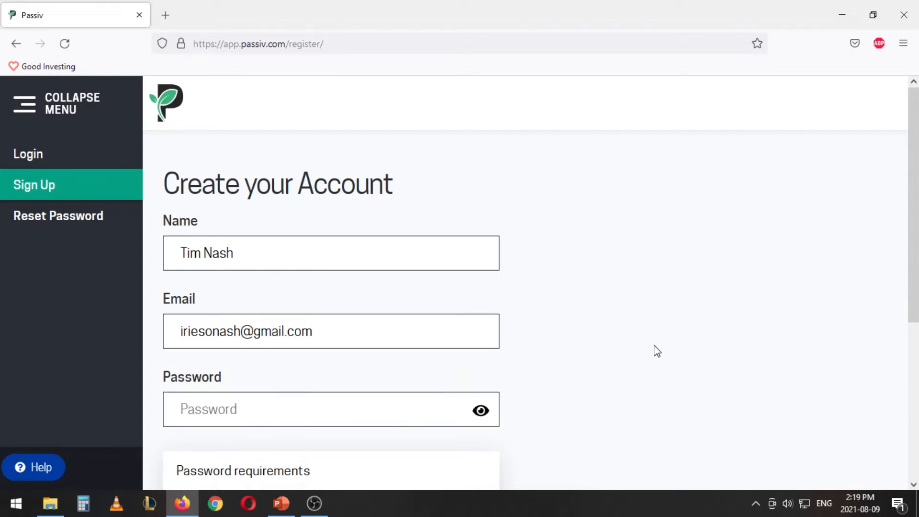
{"action": "left_click", "coordinate": [230, 409]}
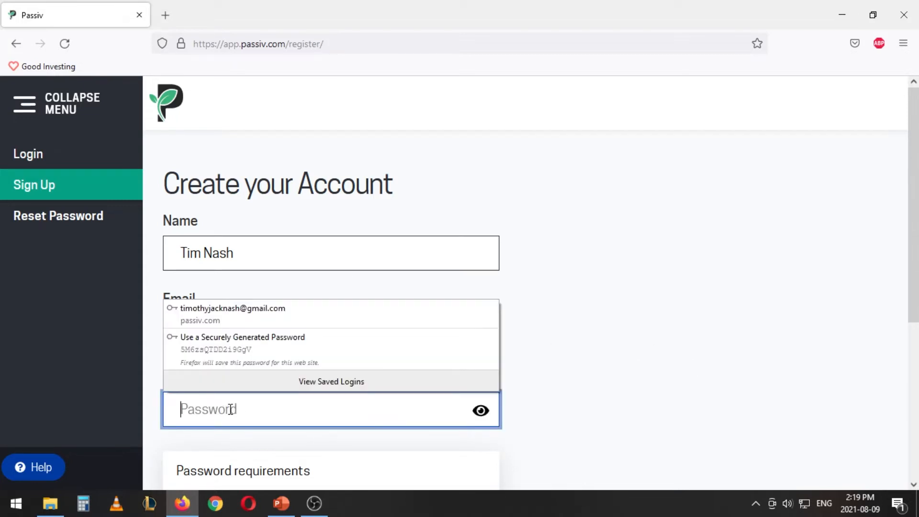
{"action": "left_click", "coordinate": [300, 349]}
{"action": "left_click_drag", "start_coordinate": [320, 412], "coordinate": [126, 400]}
{"action": "type", "text": "••••••"}
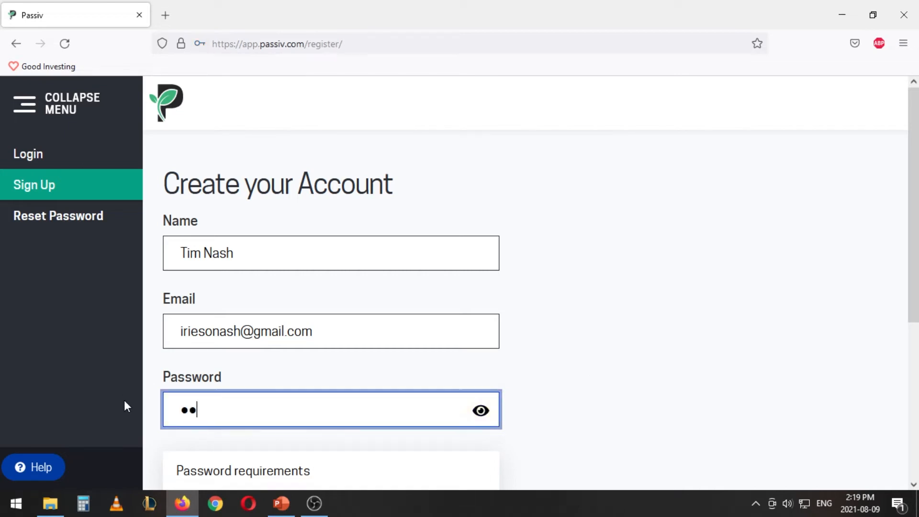
{"action": "type", "text": "••"}
Set the referral source to Other with 'Good Investing', register, and save the login
{"action": "scroll", "coordinate": [462, 397], "scroll_direction": "down", "scroll_amount": 3}
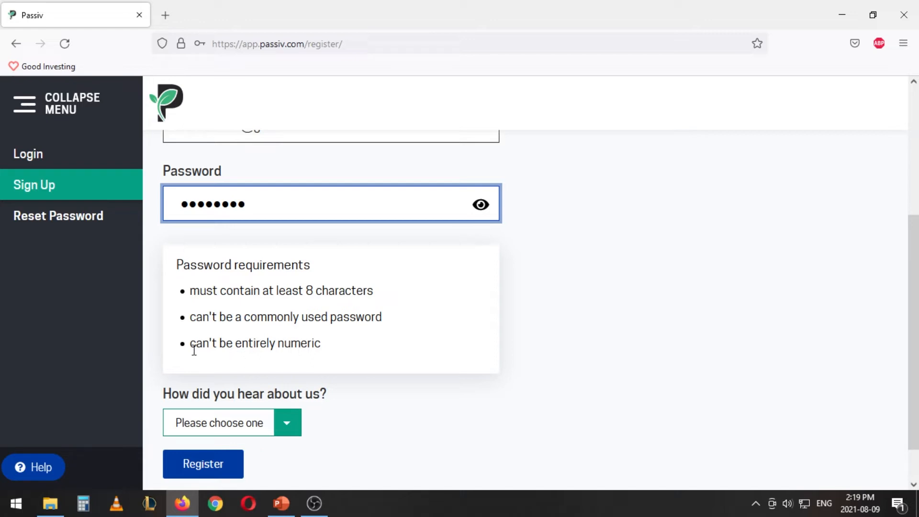
{"action": "left_click", "coordinate": [290, 417]}
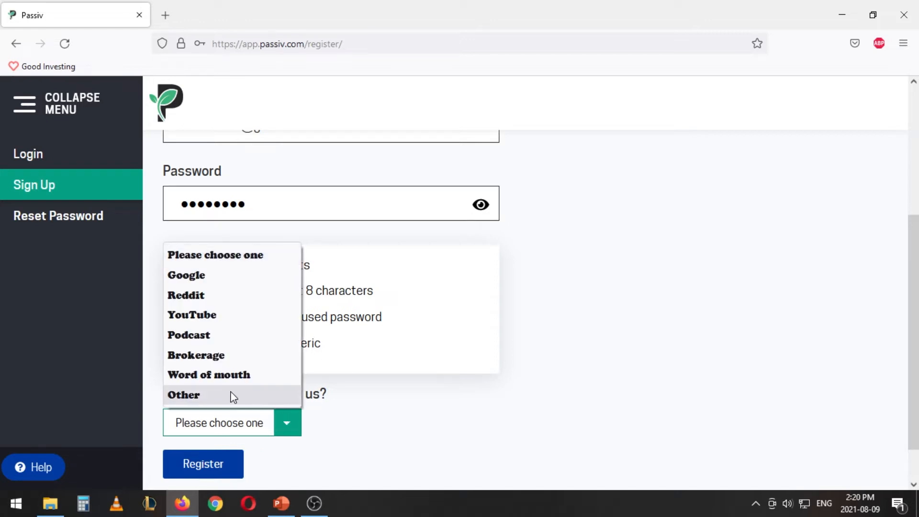
{"action": "left_click", "coordinate": [221, 379]}
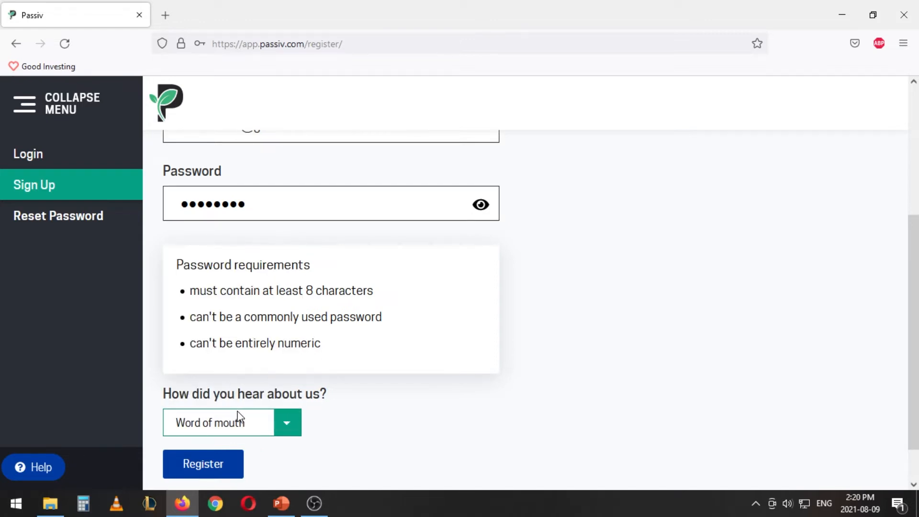
{"action": "left_click", "coordinate": [289, 421]}
{"action": "left_click", "coordinate": [248, 390]}
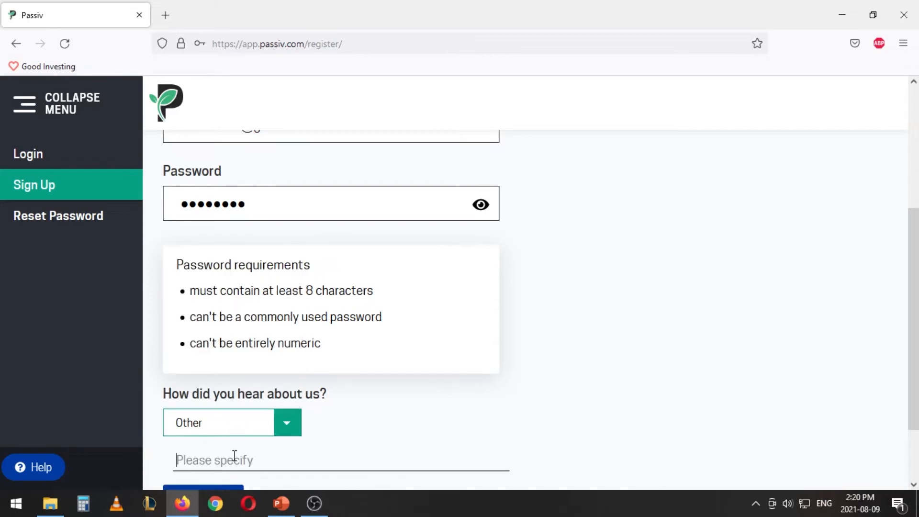
{"action": "type", "text": "Good Investing"}
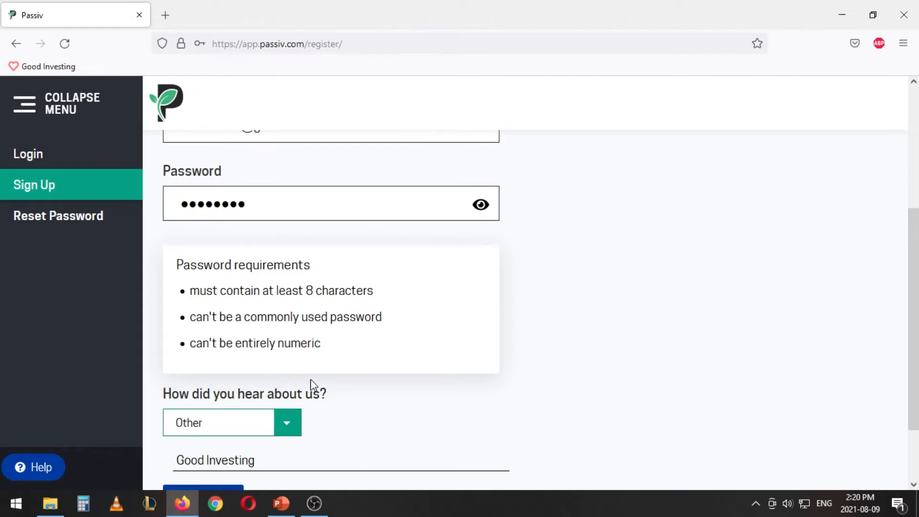
{"action": "scroll", "coordinate": [311, 380], "scroll_direction": "down", "scroll_amount": 2}
{"action": "left_click", "coordinate": [212, 438]}
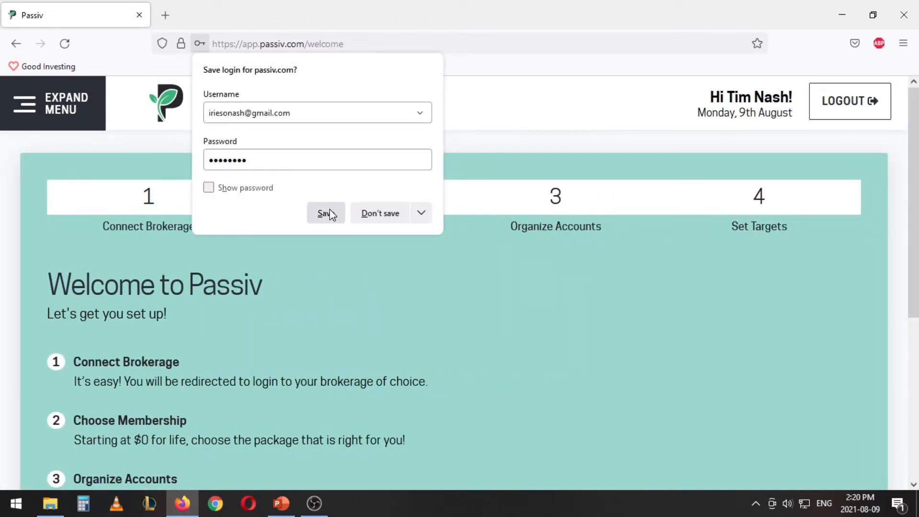
{"action": "left_click", "coordinate": [325, 213]}
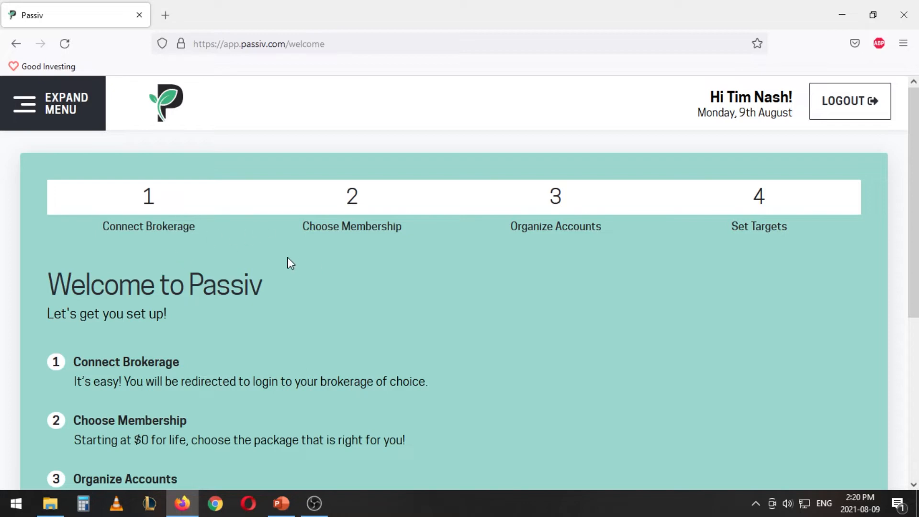
Choose Questrade as the brokerage in Passiv's setup and log in to Questrade
{"action": "scroll", "coordinate": [249, 297], "scroll_direction": "down", "scroll_amount": 1}
{"action": "scroll", "coordinate": [248, 297], "scroll_direction": "down", "scroll_amount": 2}
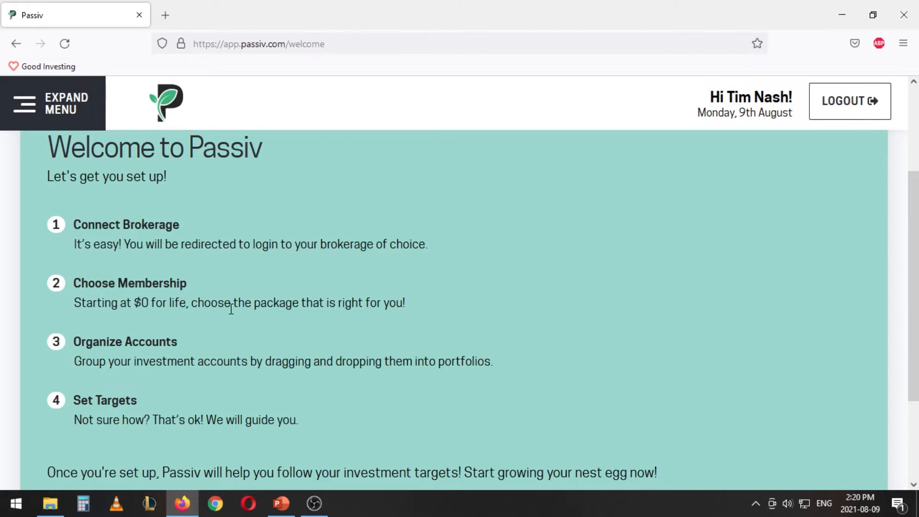
{"action": "scroll", "coordinate": [231, 308], "scroll_direction": "down", "scroll_amount": 2}
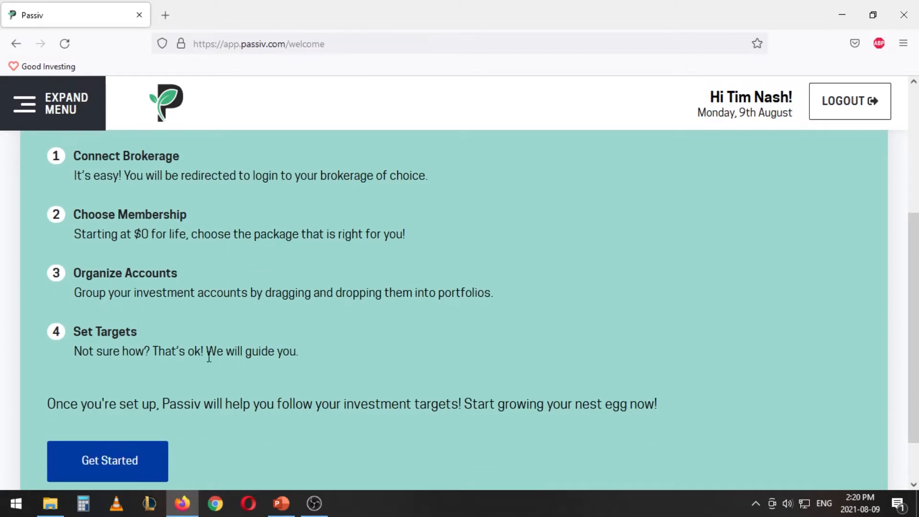
{"action": "left_click", "coordinate": [130, 467]}
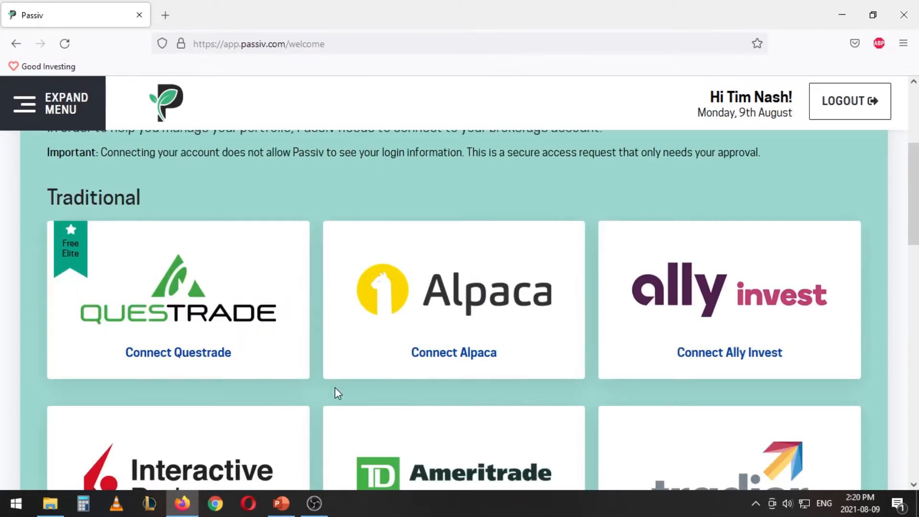
{"action": "left_click", "coordinate": [178, 364]}
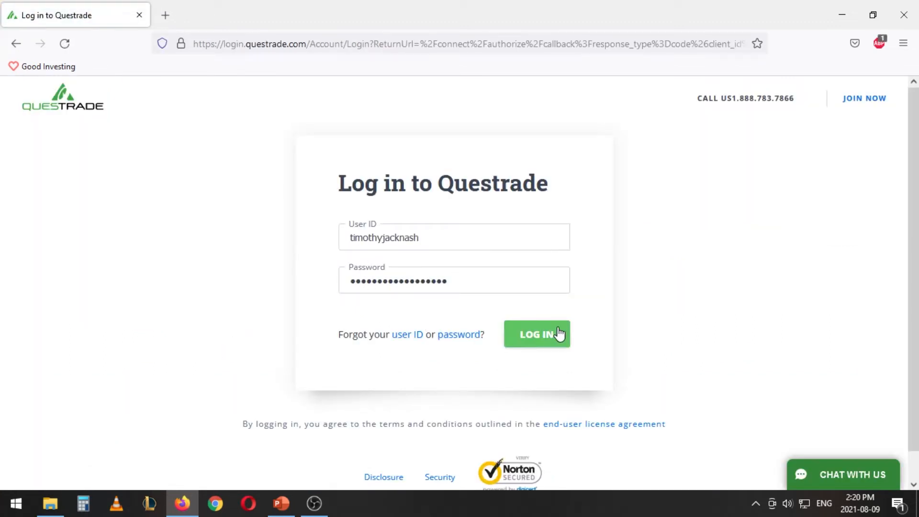
{"action": "left_click", "coordinate": [550, 336]}
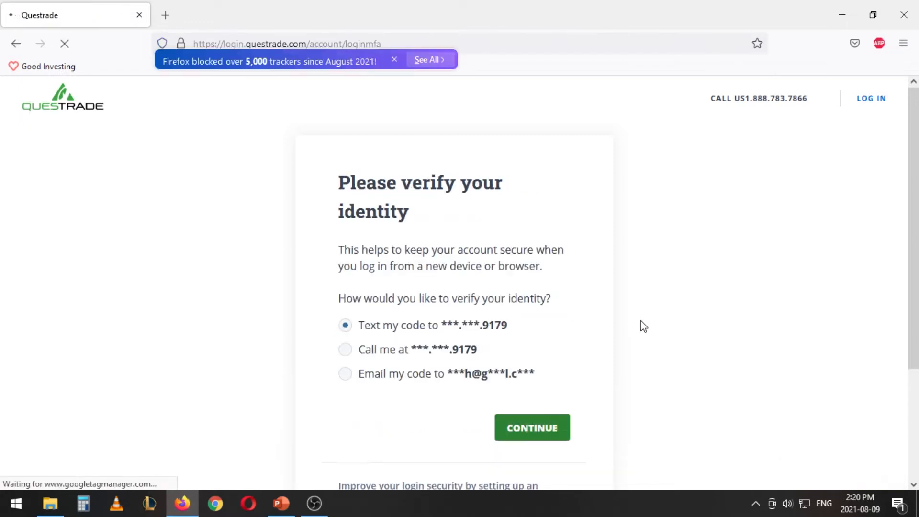
Request a texted verification code and enter it, retyping it after the first attempt is rejected
{"action": "left_click", "coordinate": [531, 428]}
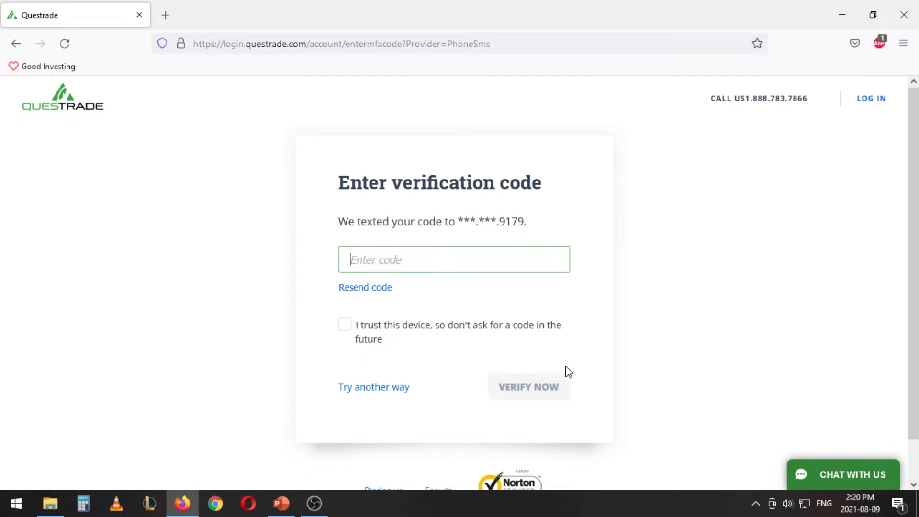
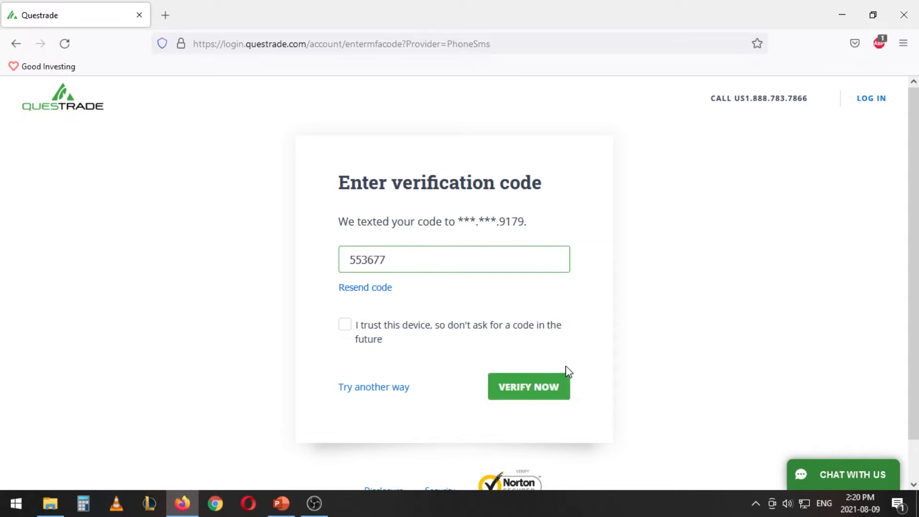
{"action": "key", "text": "Return"}
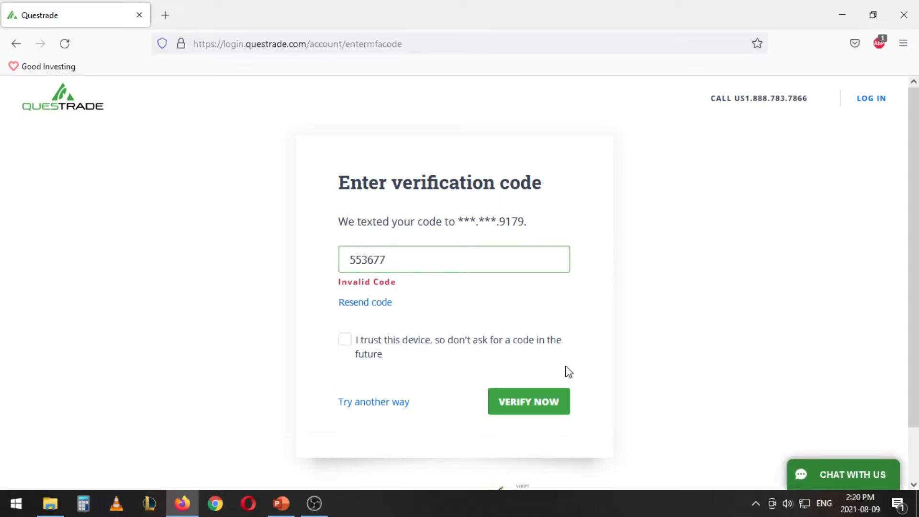
{"action": "key", "text": "Delete"}
{"action": "key", "text": "Delete"}
{"action": "key", "text": "Delete"}
{"action": "key", "text": "Delete"}
{"action": "key", "text": "Delete"}
{"action": "key", "text": "Delete"}
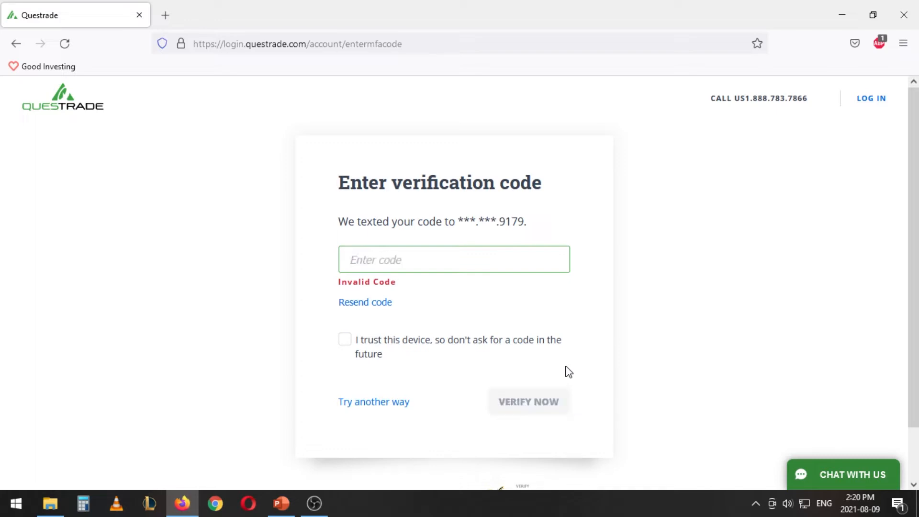
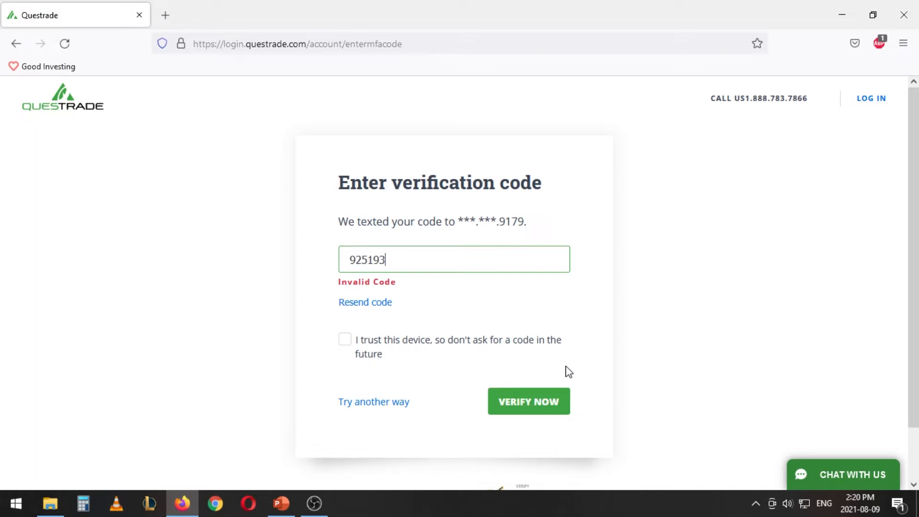
{"action": "key", "text": "Return"}
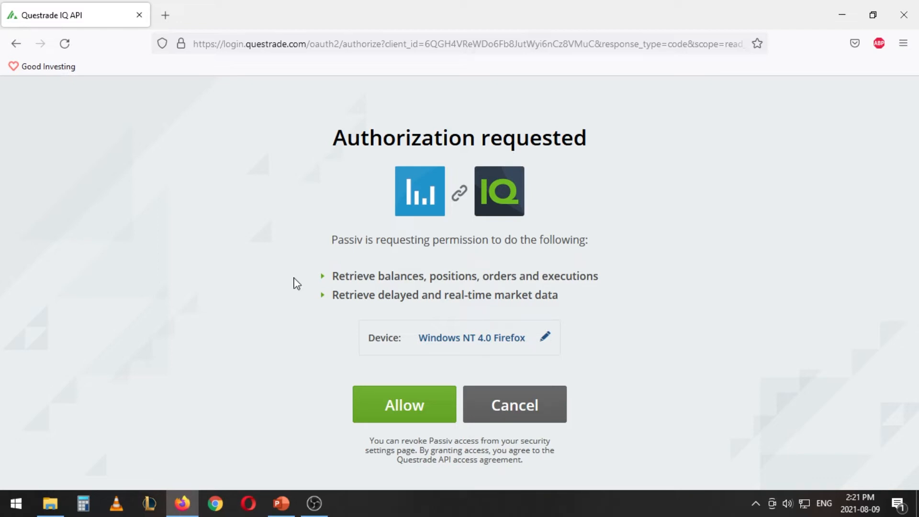
Review the balances, positions, orders and market data permissions, then allow Passiv access
{"action": "left_click_drag", "start_coordinate": [356, 281], "coordinate": [619, 277]}
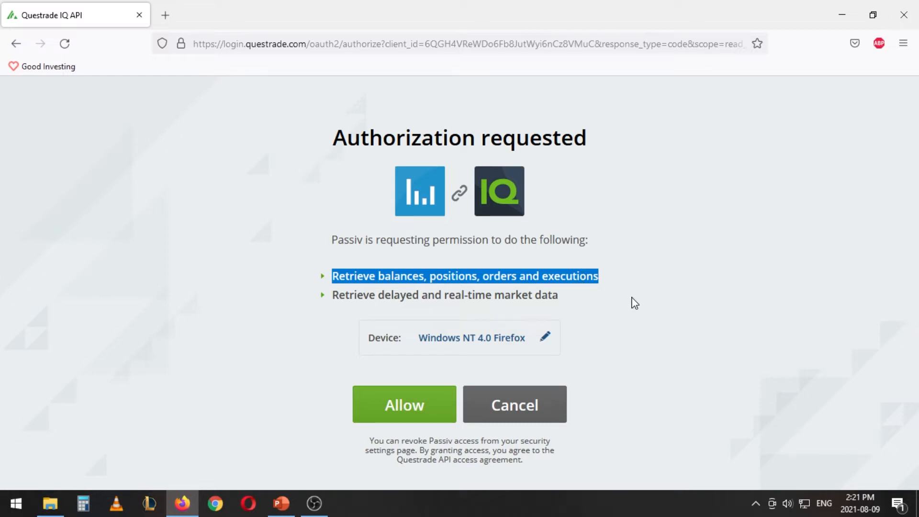
{"action": "left_click", "coordinate": [604, 305]}
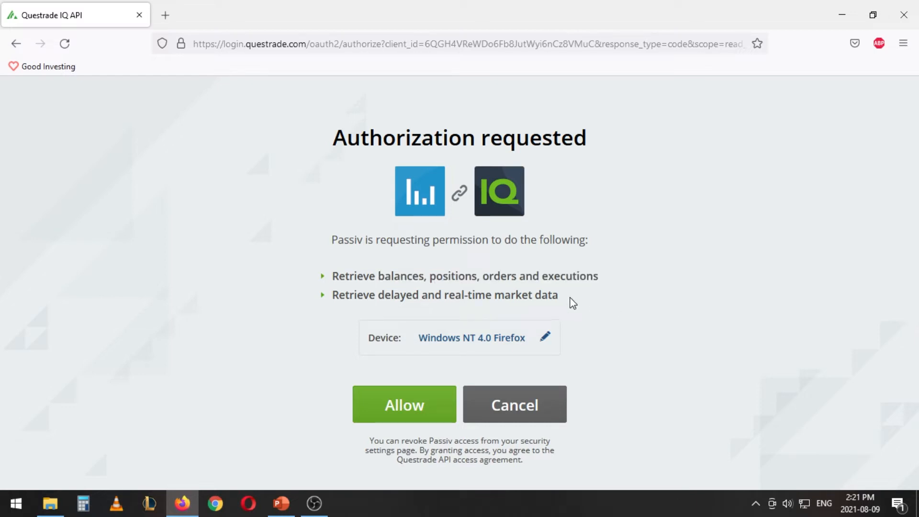
{"action": "left_click_drag", "start_coordinate": [573, 302], "coordinate": [332, 299]}
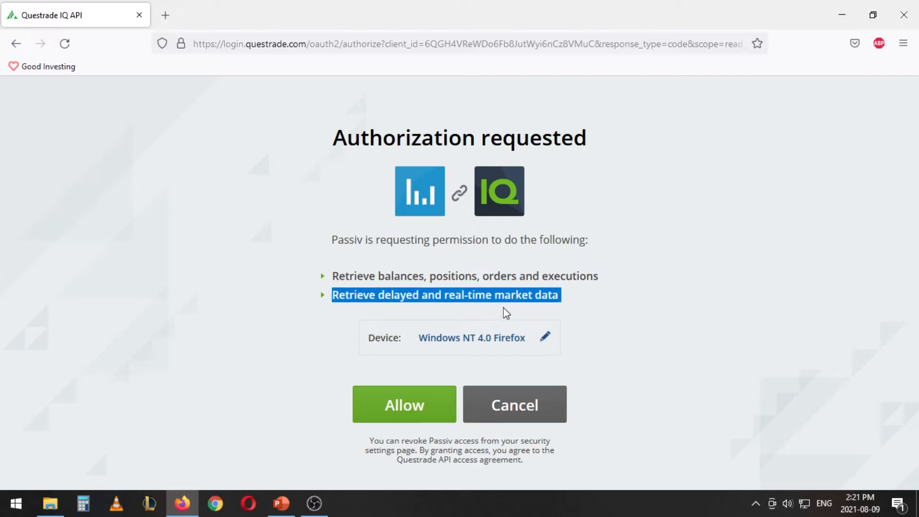
{"action": "left_click", "coordinate": [540, 304]}
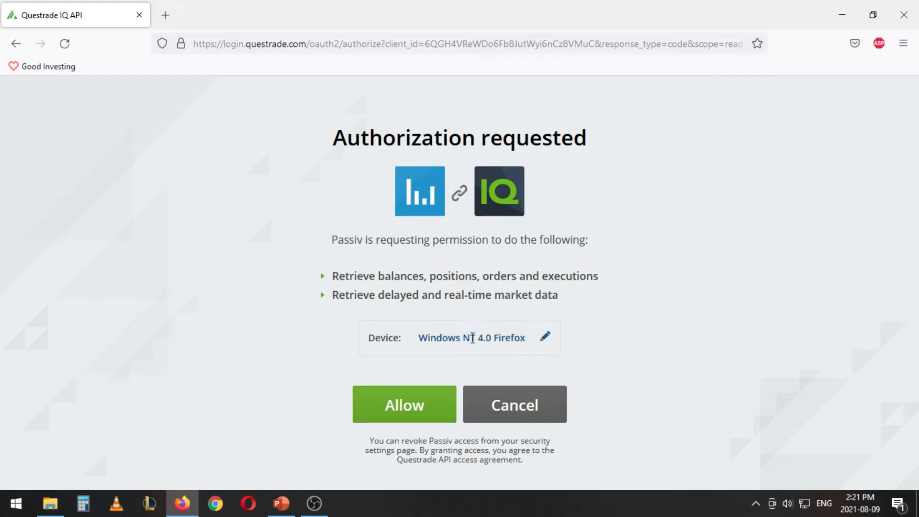
{"action": "left_click", "coordinate": [545, 338]}
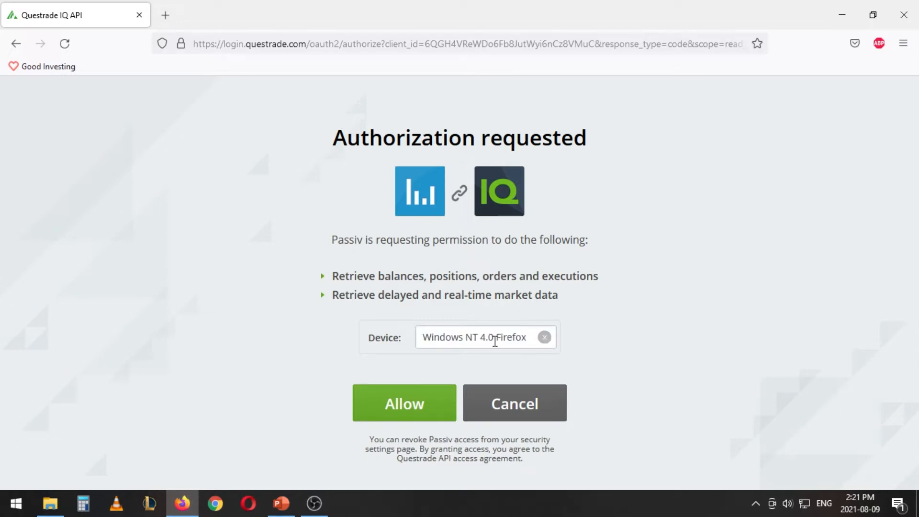
{"action": "left_click", "coordinate": [418, 415]}
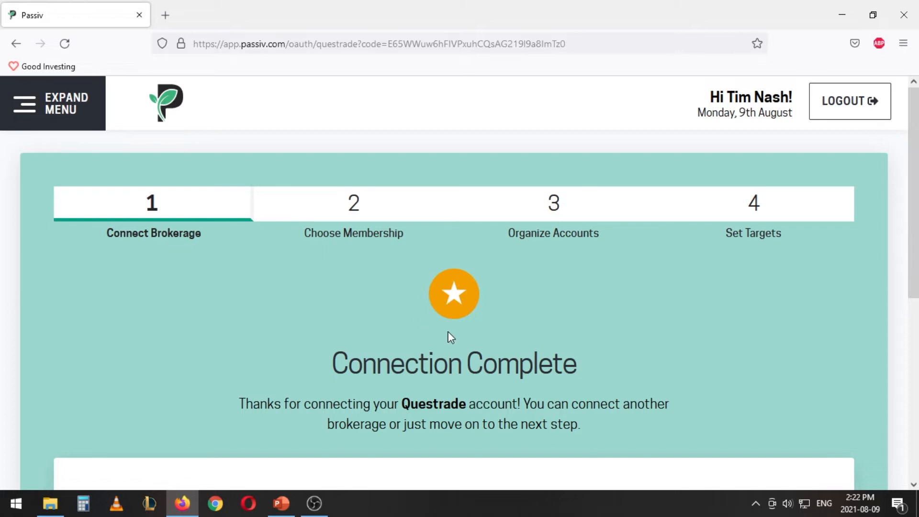
Continue past the Questrade Connection Complete page to the next onboarding step
{"action": "scroll", "coordinate": [444, 377], "scroll_direction": "down", "scroll_amount": 5}
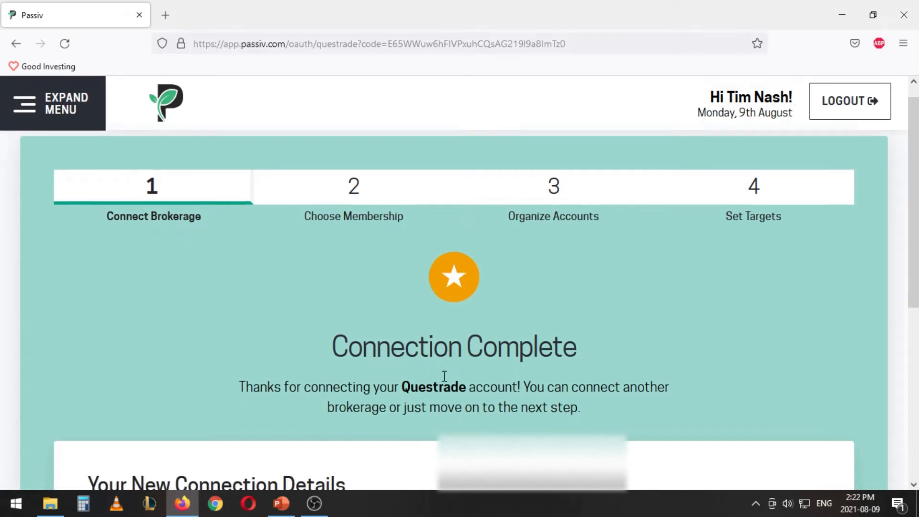
{"action": "scroll", "coordinate": [438, 321], "scroll_direction": "down", "scroll_amount": 3}
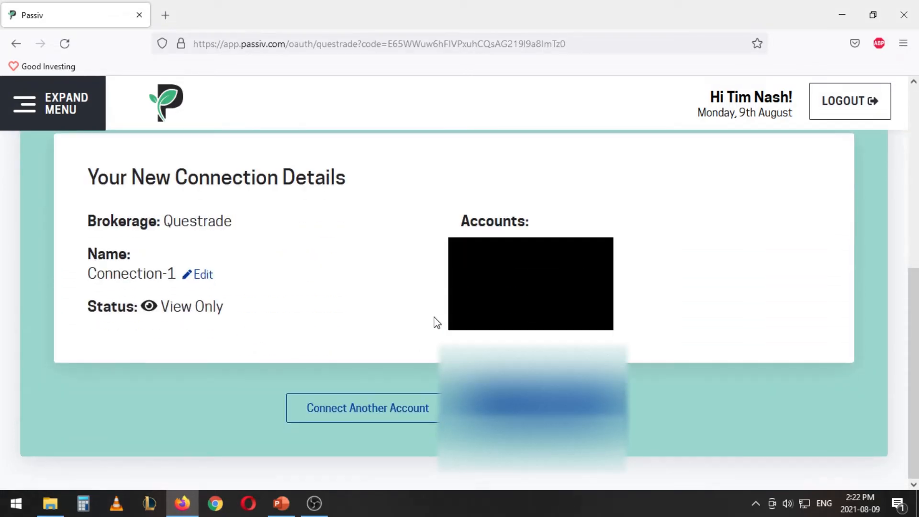
{"action": "left_click", "coordinate": [548, 419]}
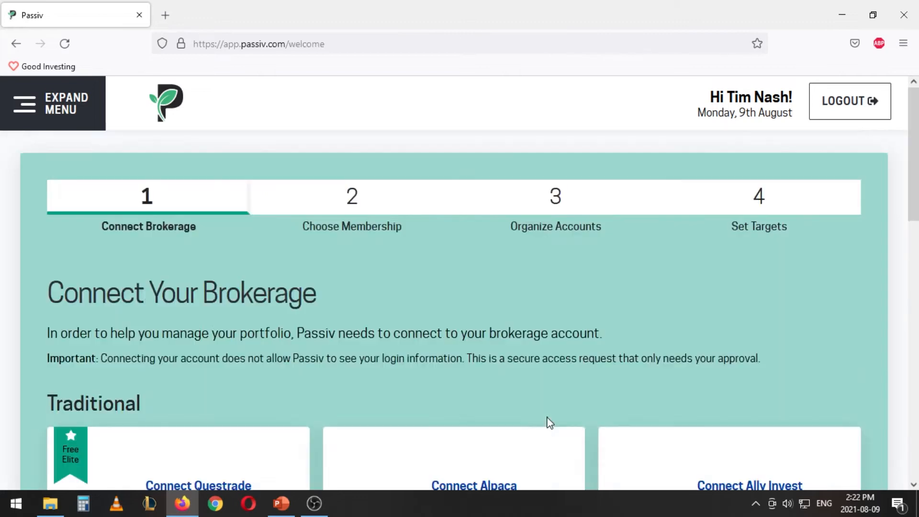
{"action": "scroll", "coordinate": [465, 309], "scroll_direction": "down", "scroll_amount": 3}
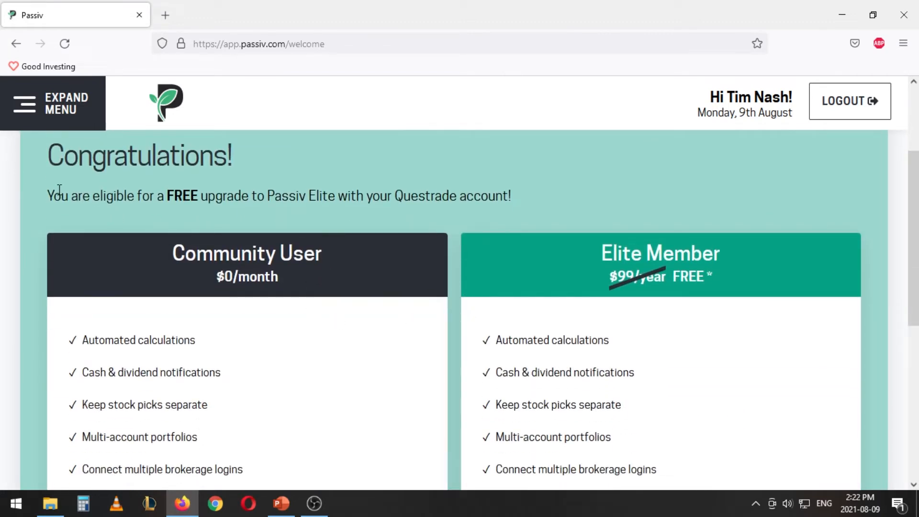
Review the Community vs Elite comparison, noting the free upgrade eligibility and Questrade-covered Elite footnote
{"action": "left_click_drag", "start_coordinate": [56, 194], "coordinate": [528, 211]}
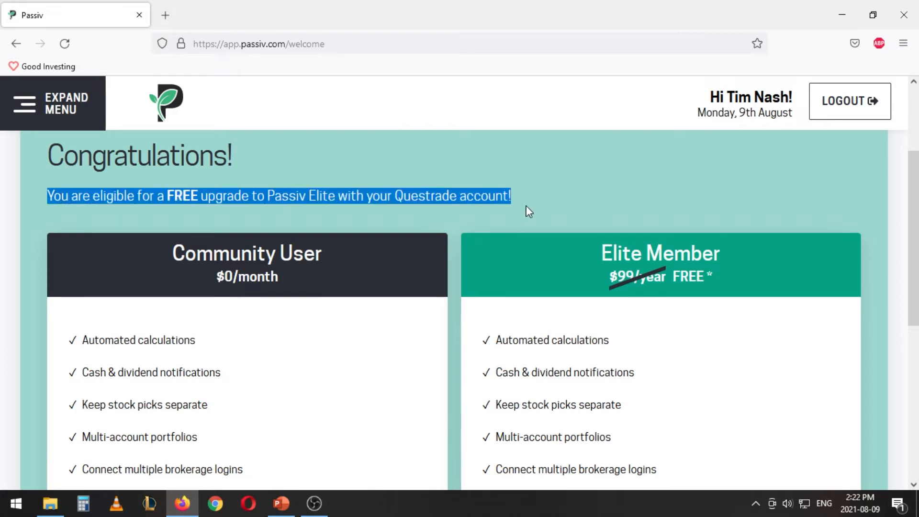
{"action": "left_click", "coordinate": [564, 216]}
{"action": "scroll", "coordinate": [576, 220], "scroll_direction": "down", "scroll_amount": 2}
{"action": "scroll", "coordinate": [601, 365], "scroll_direction": "down", "scroll_amount": 2}
{"action": "left_click_drag", "start_coordinate": [572, 364], "coordinate": [473, 360]}
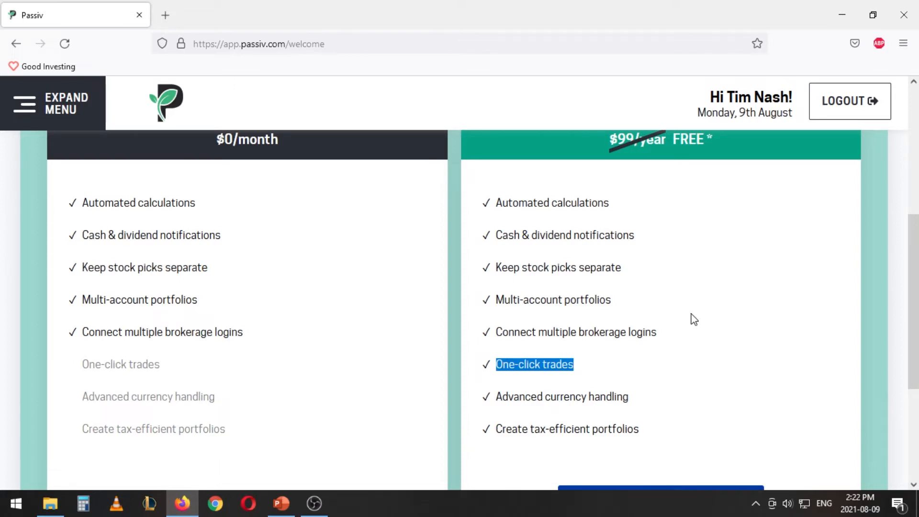
{"action": "scroll", "coordinate": [683, 279], "scroll_direction": "up", "scroll_amount": 1}
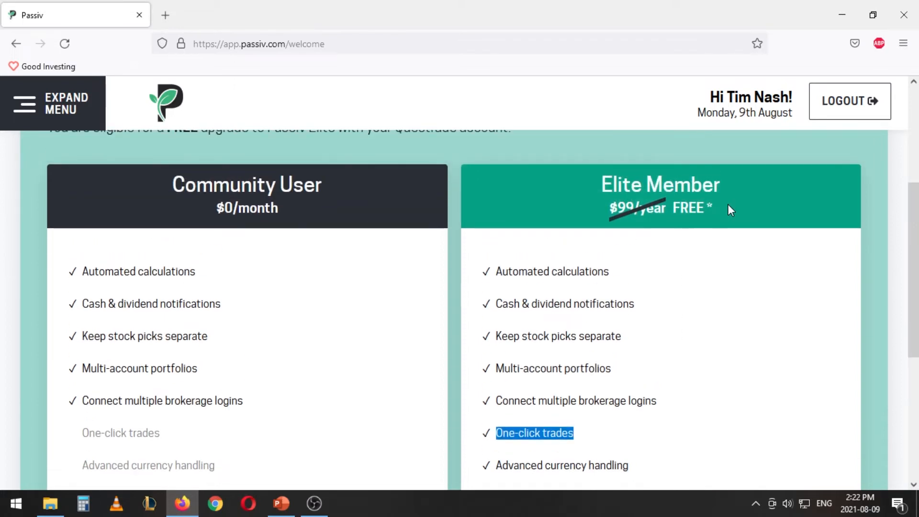
{"action": "scroll", "coordinate": [724, 213], "scroll_direction": "down", "scroll_amount": 4}
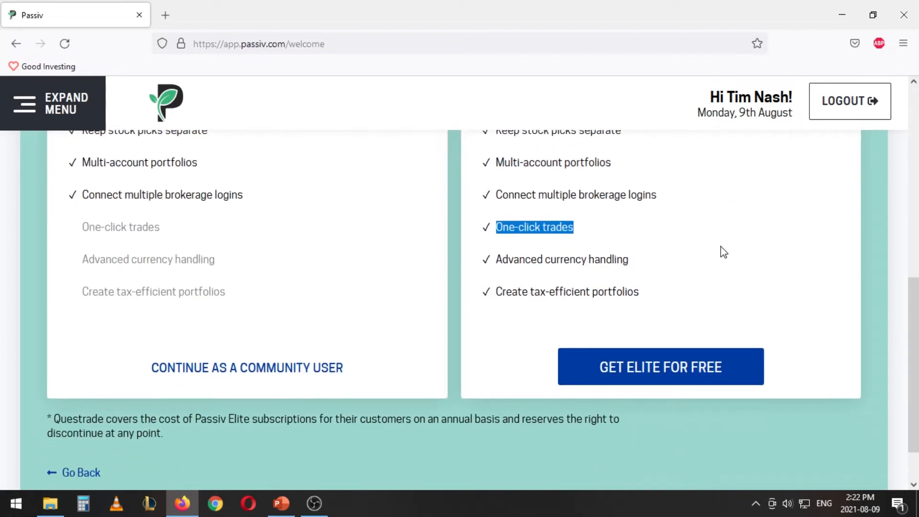
{"action": "left_click_drag", "start_coordinate": [54, 362], "coordinate": [219, 383]}
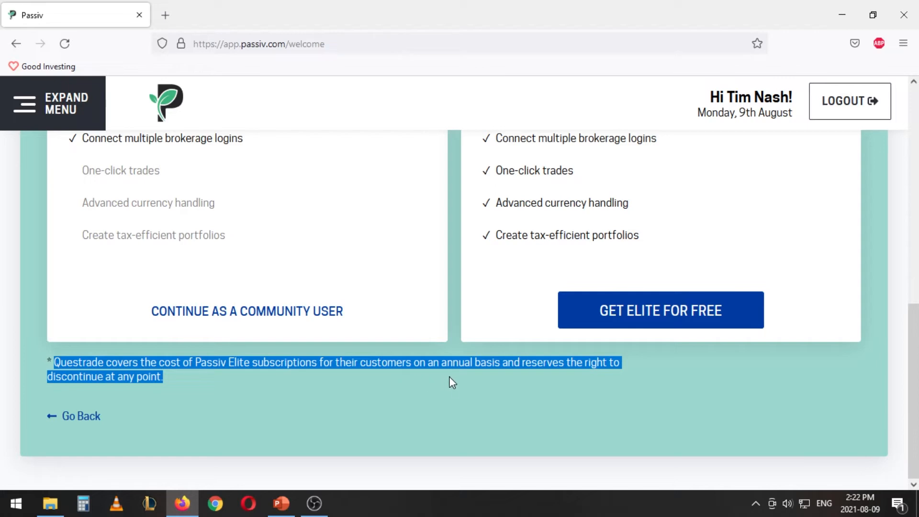
{"action": "left_click", "coordinate": [210, 382]}
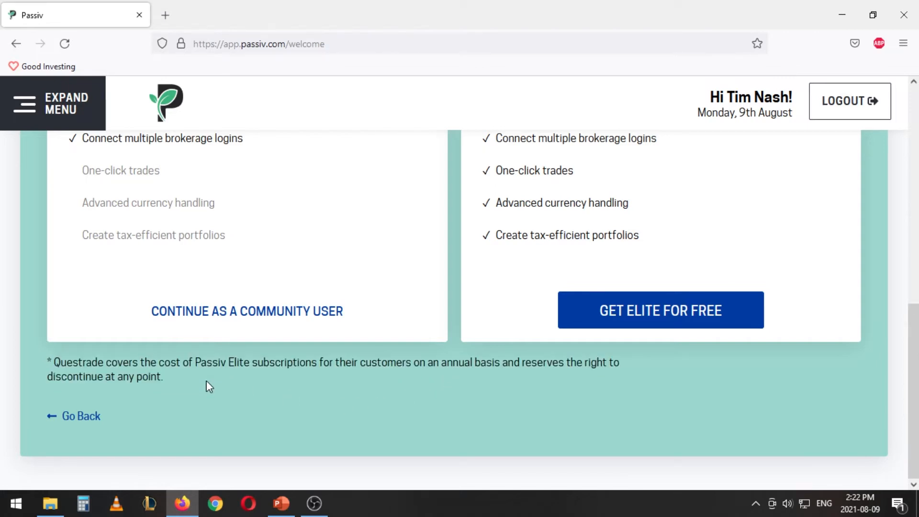
{"action": "scroll", "coordinate": [308, 243], "scroll_direction": "up", "scroll_amount": 6}
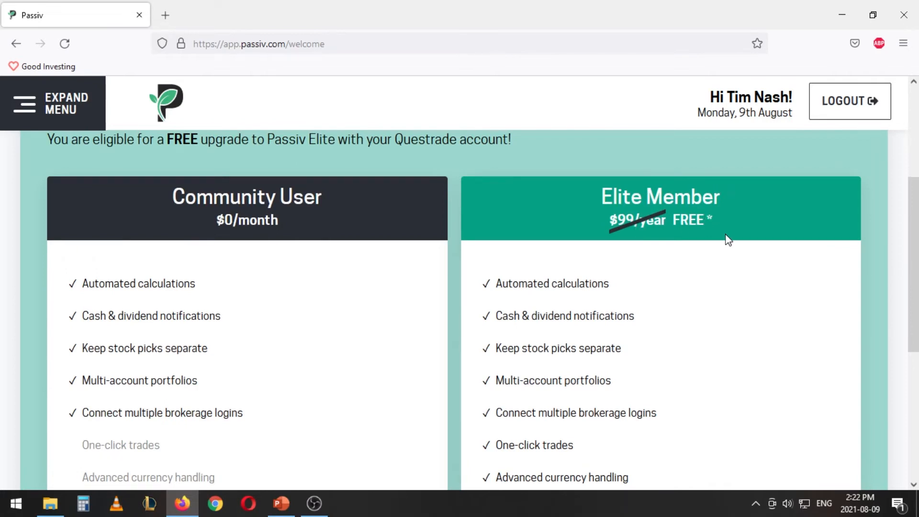
{"action": "scroll", "coordinate": [692, 250], "scroll_direction": "down", "scroll_amount": 1}
{"action": "scroll", "coordinate": [689, 258], "scroll_direction": "down", "scroll_amount": 4}
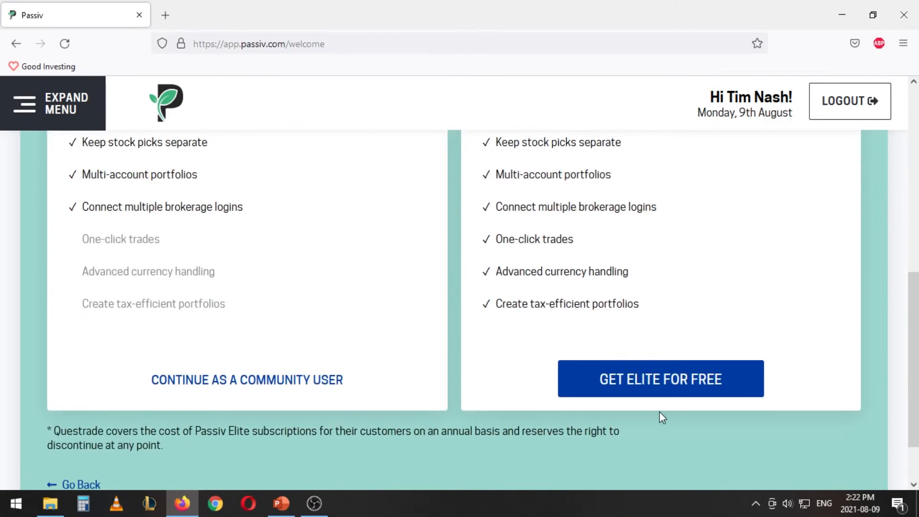
Get Elite membership free through Questrade and go to Organize Accounts
{"action": "left_click", "coordinate": [643, 395]}
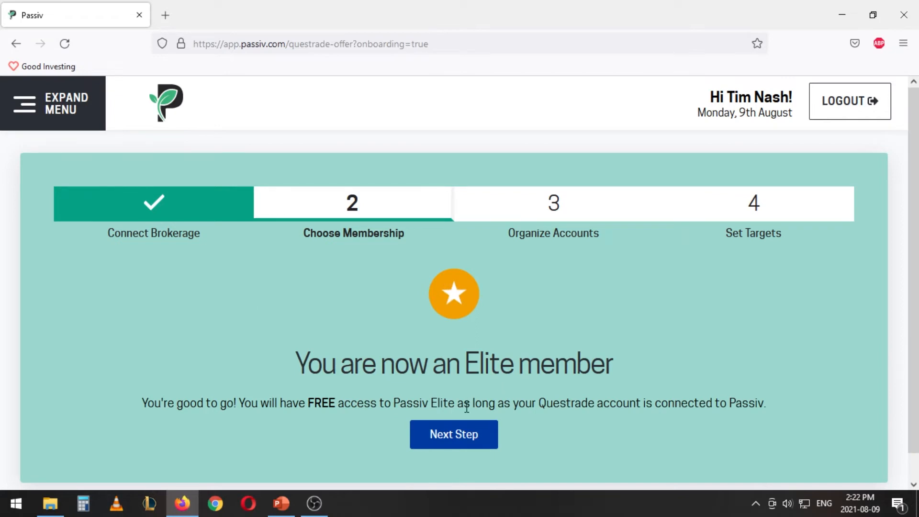
{"action": "left_click", "coordinate": [446, 432]}
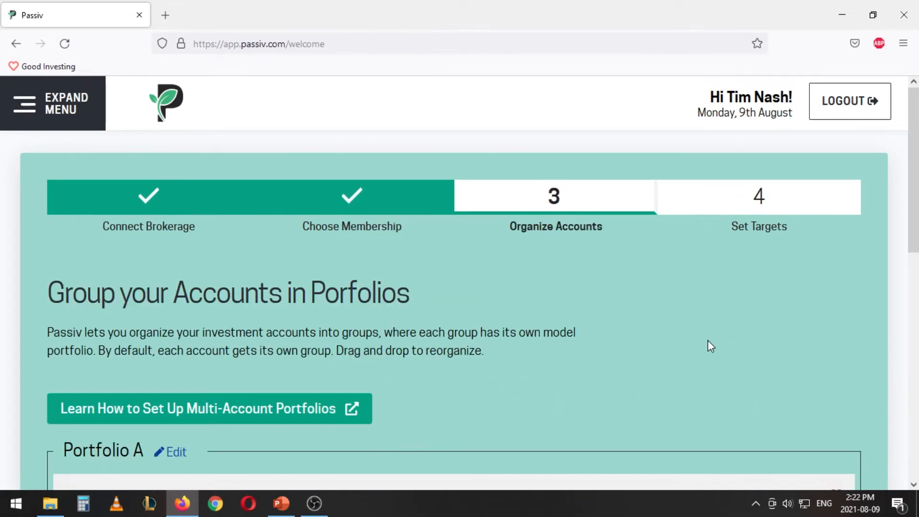
Rename the Portfolio A group to Retirement
{"action": "scroll", "coordinate": [702, 335], "scroll_direction": "down", "scroll_amount": 5}
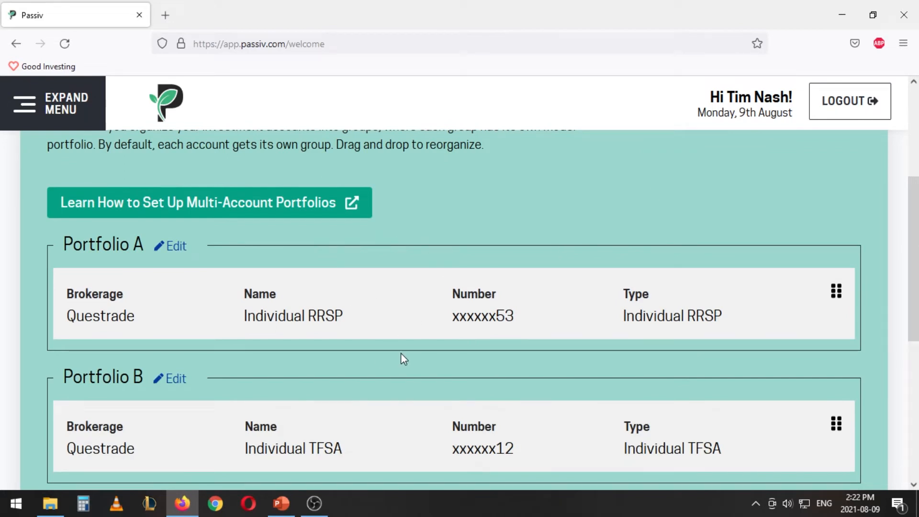
{"action": "left_click", "coordinate": [176, 247]}
{"action": "left_click_drag", "start_coordinate": [185, 249], "coordinate": [10, 248]}
{"action": "type", "text": "Ret"}
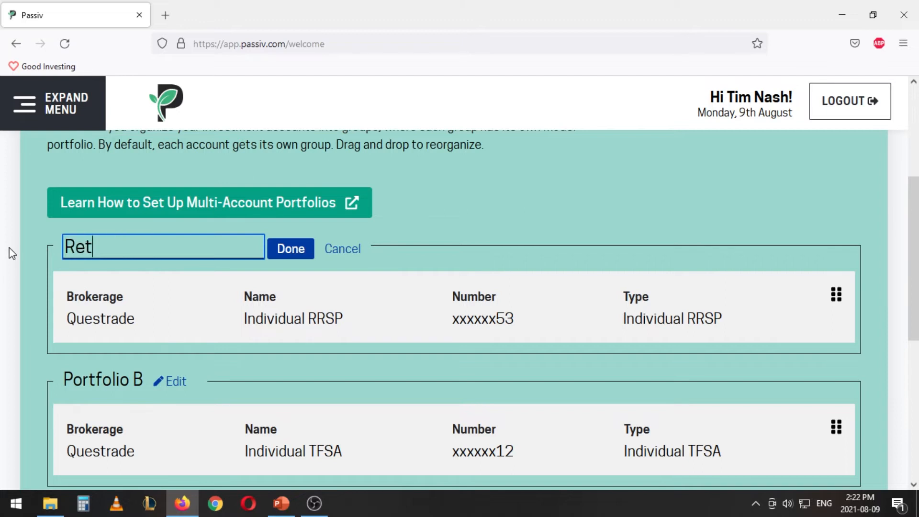
{"action": "type", "text": "irementrt"}
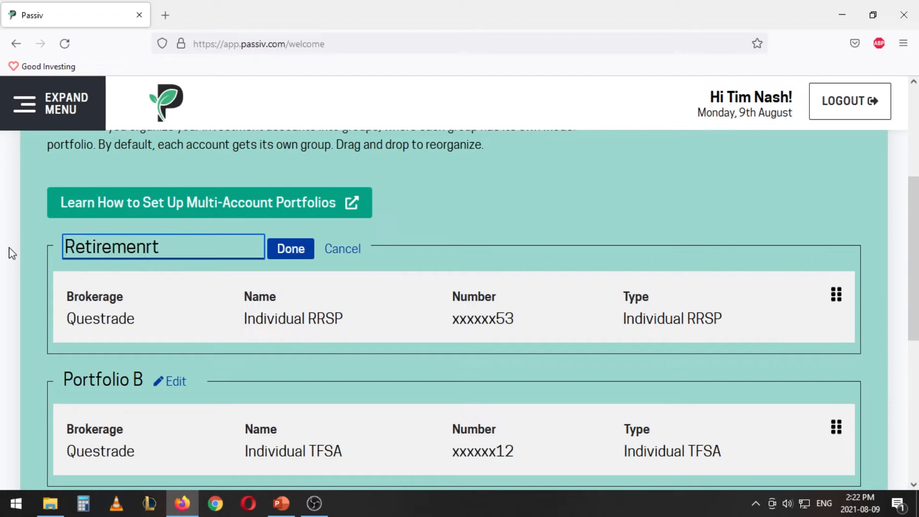
{"action": "left_click", "coordinate": [299, 248]}
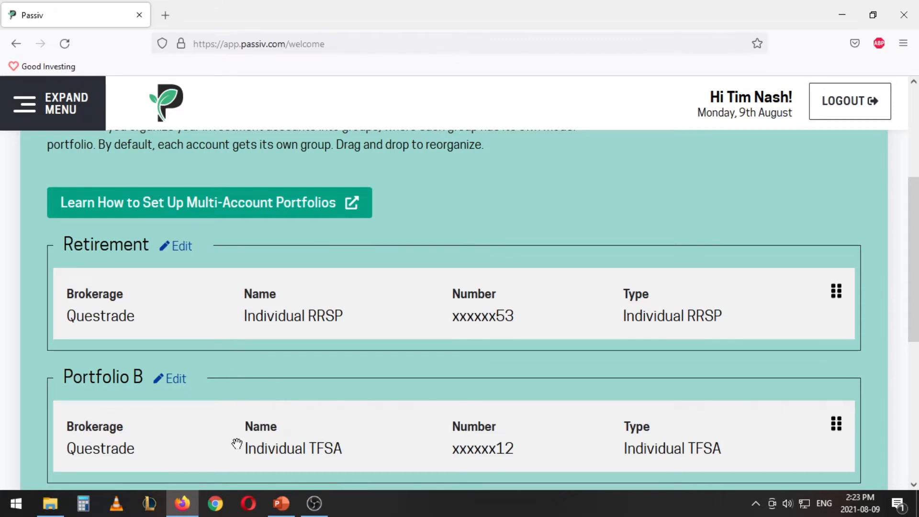
Move the Individual TFSA into Retirement, delete the empty Portfolio B, and advance to Set Targets
{"action": "left_click_drag", "start_coordinate": [273, 447], "coordinate": [276, 368]}
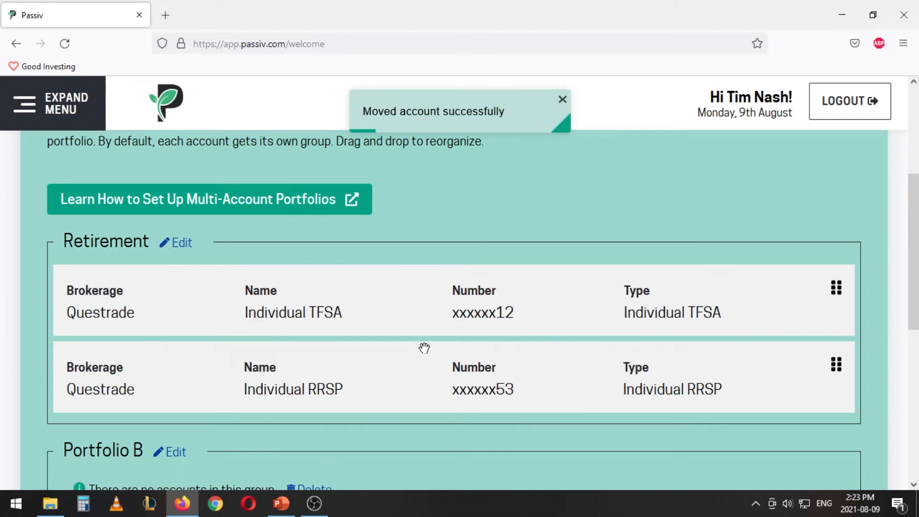
{"action": "scroll", "coordinate": [424, 348], "scroll_direction": "down", "scroll_amount": 2}
{"action": "left_click", "coordinate": [314, 422]}
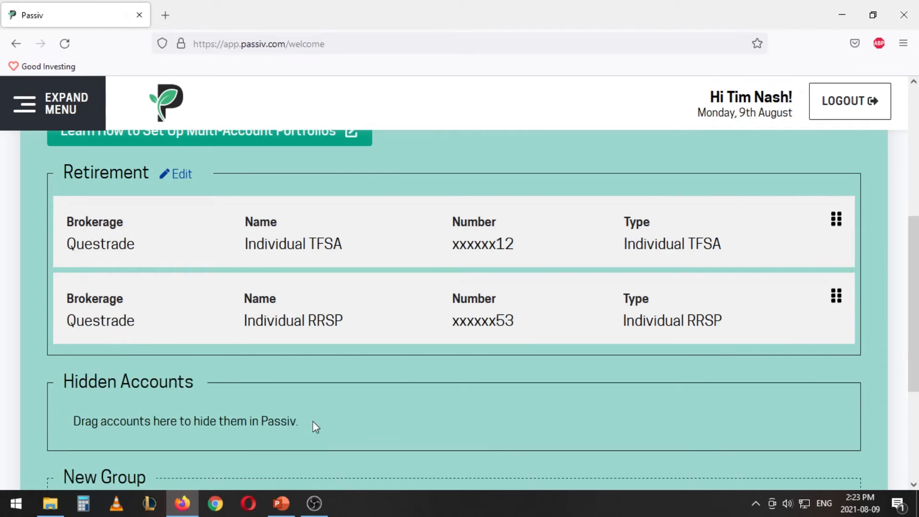
{"action": "scroll", "coordinate": [390, 400], "scroll_direction": "up", "scroll_amount": 2}
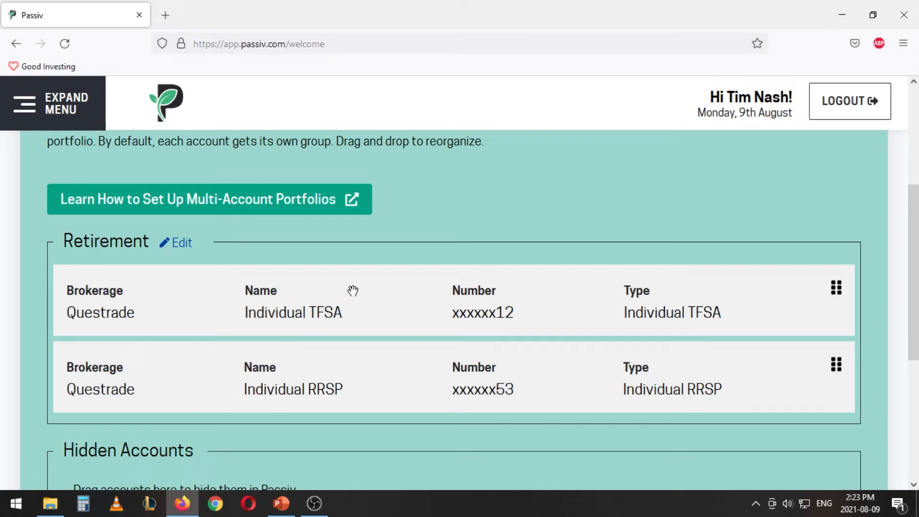
{"action": "scroll", "coordinate": [364, 284], "scroll_direction": "down", "scroll_amount": 2}
{"action": "scroll", "coordinate": [366, 288], "scroll_direction": "down", "scroll_amount": 4}
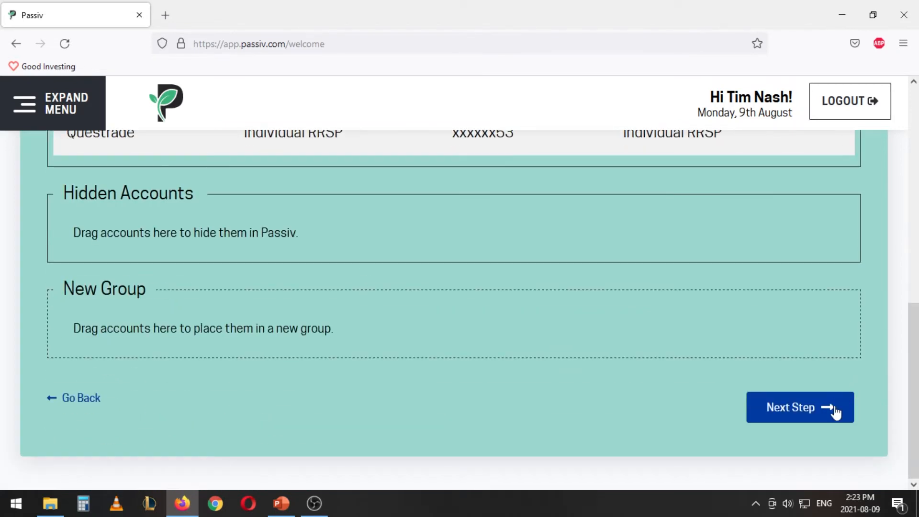
{"action": "left_click", "coordinate": [819, 414]}
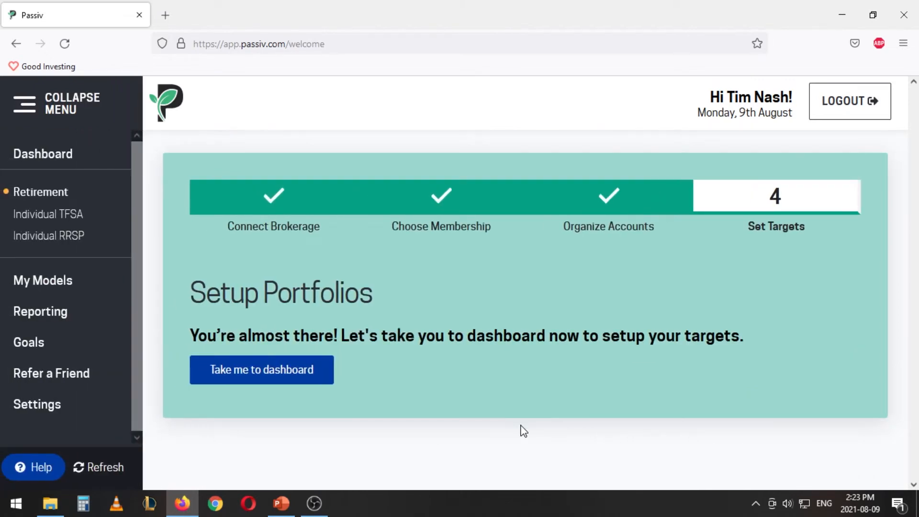
From the dashboard, start setting targets for the Retirement group
{"action": "left_click", "coordinate": [293, 378]}
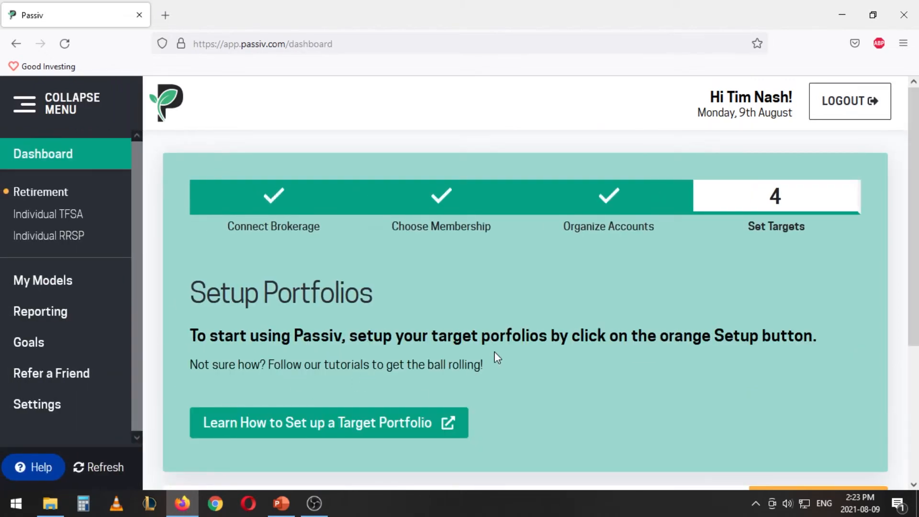
{"action": "scroll", "coordinate": [624, 320], "scroll_direction": "down", "scroll_amount": 4}
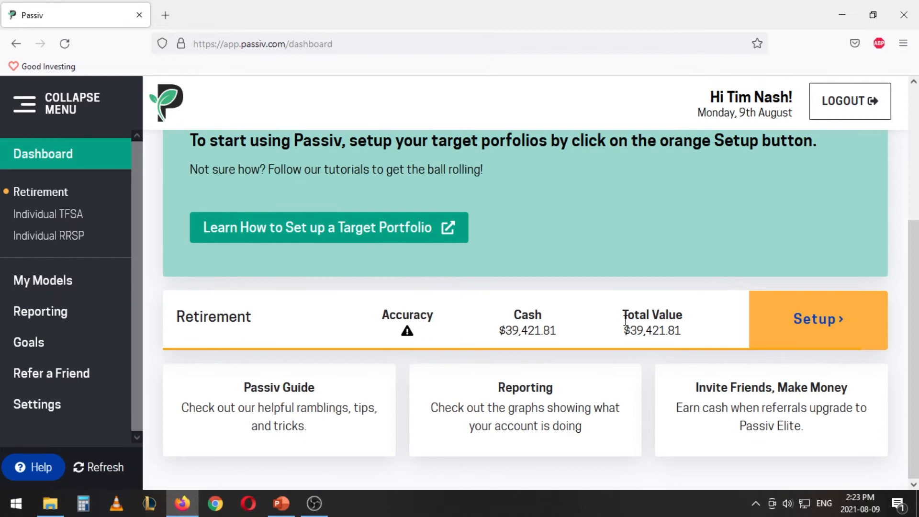
{"action": "left_click", "coordinate": [811, 330]}
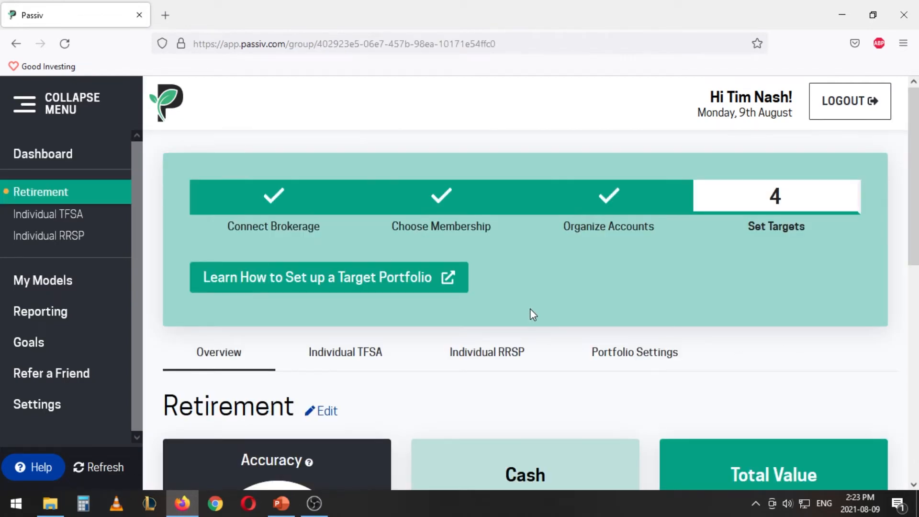
{"action": "scroll", "coordinate": [530, 310], "scroll_direction": "down", "scroll_amount": 3}
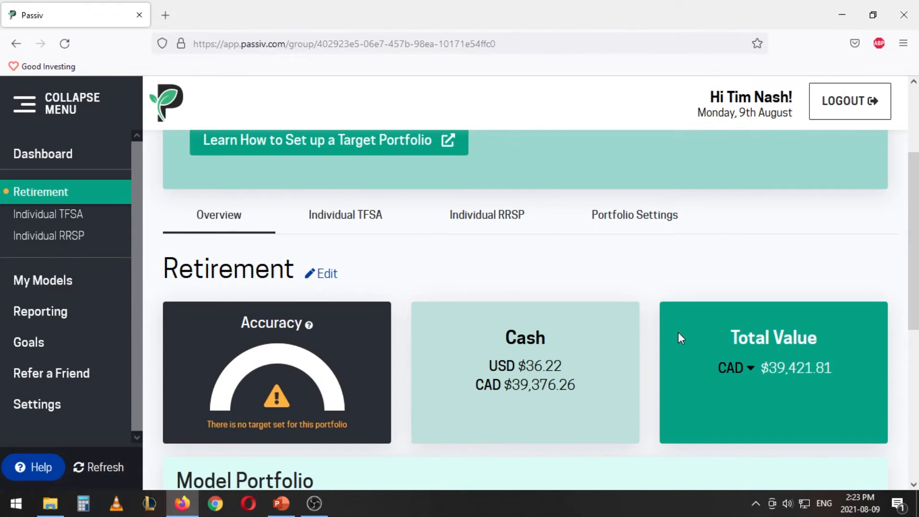
{"action": "scroll", "coordinate": [677, 332], "scroll_direction": "down", "scroll_amount": 7}
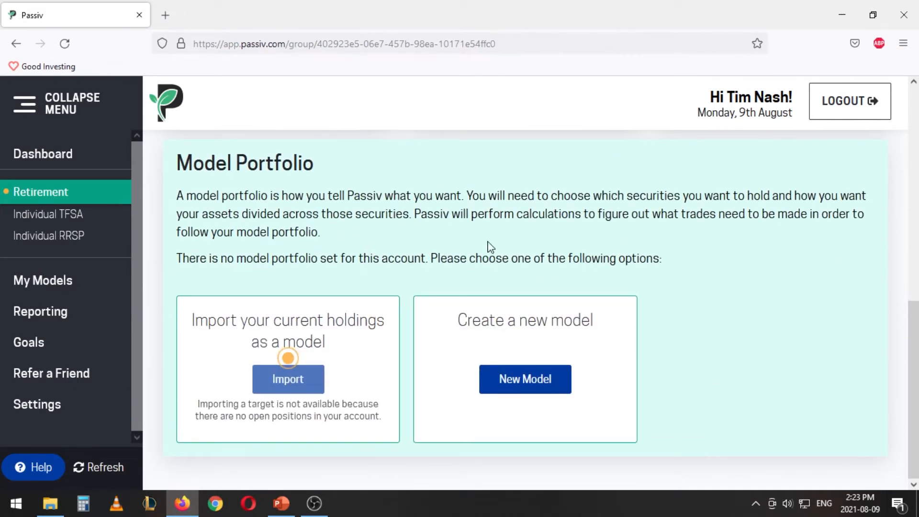
Create a new model portfolio and name it 'Organic Couch Potato Pie'
{"action": "left_click", "coordinate": [549, 385]}
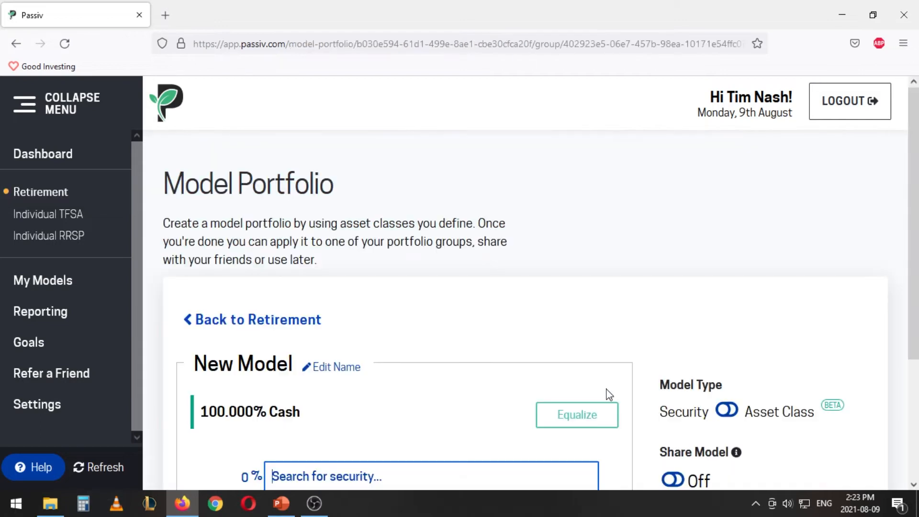
{"action": "scroll", "coordinate": [511, 308], "scroll_direction": "down", "scroll_amount": 2}
{"action": "left_click", "coordinate": [330, 299]}
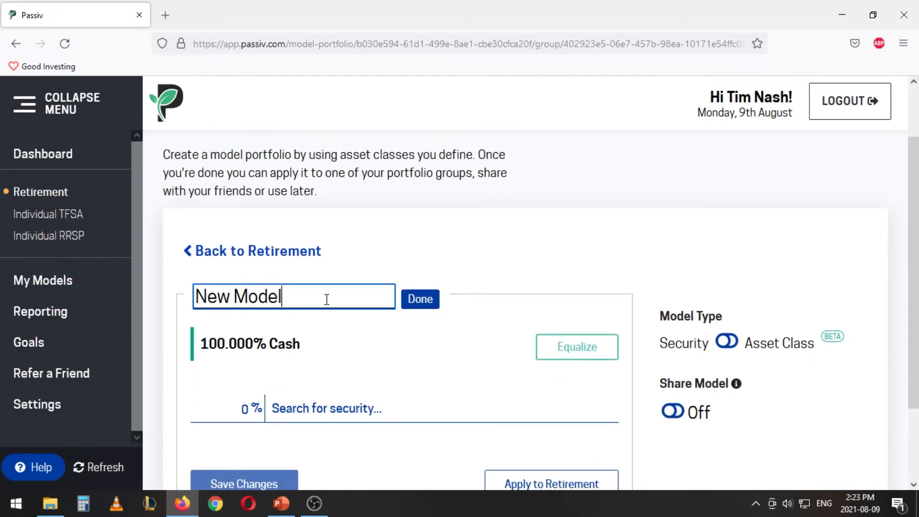
{"action": "left_click_drag", "start_coordinate": [308, 289], "coordinate": [116, 262]}
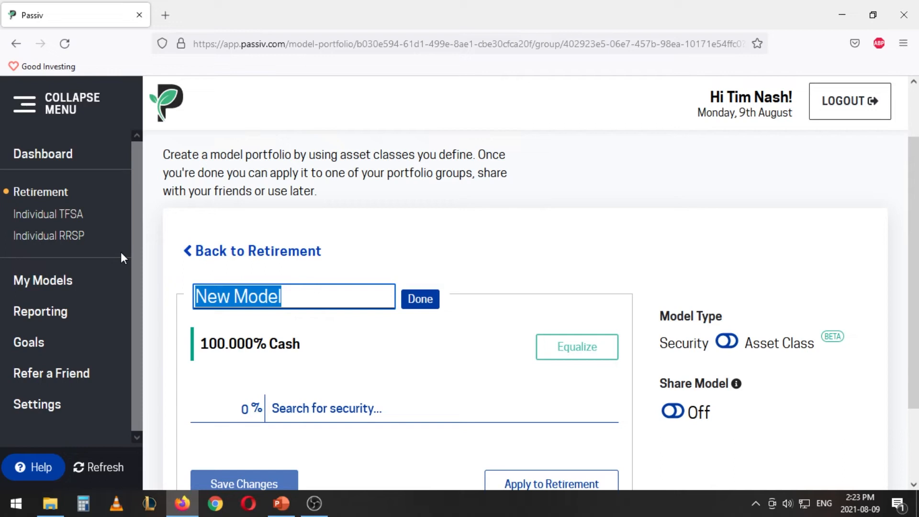
{"action": "type", "text": "Organic Couch Potato Pie"}
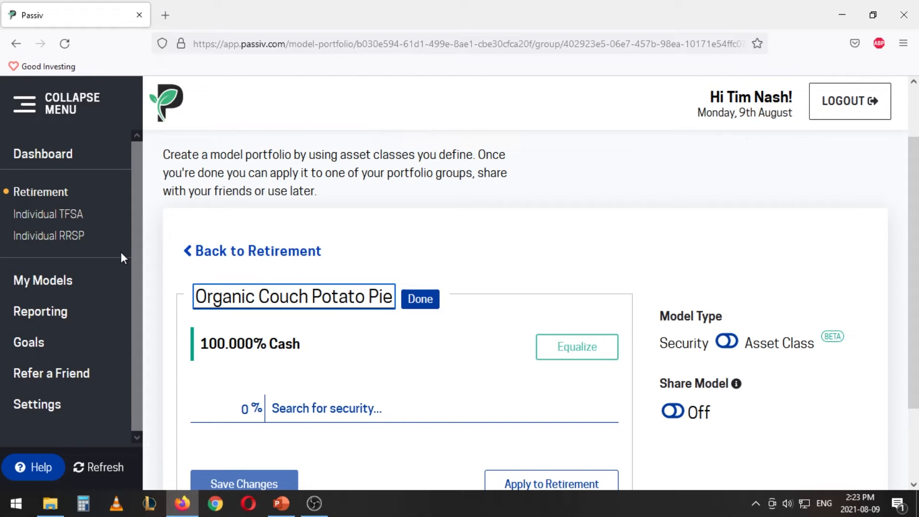
{"action": "left_click", "coordinate": [421, 302]}
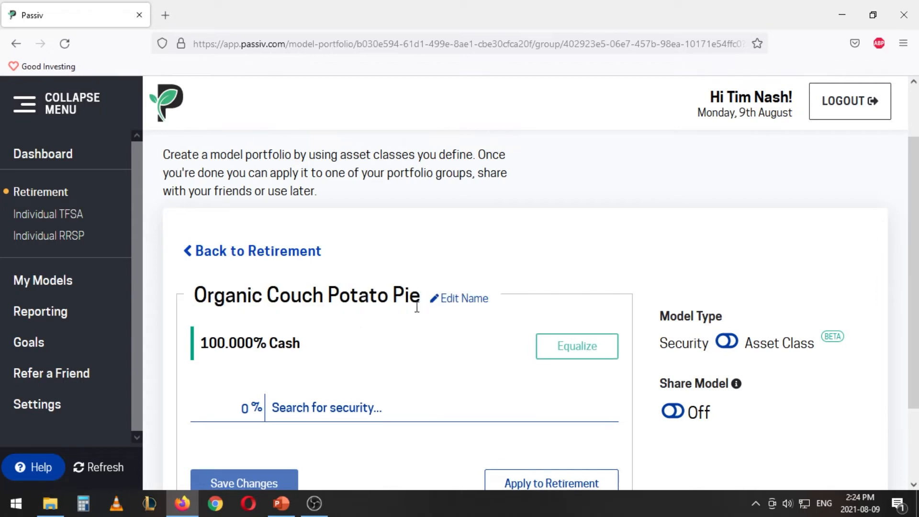
{"action": "scroll", "coordinate": [417, 306], "scroll_direction": "down", "scroll_amount": 2}
{"action": "left_click", "coordinate": [314, 312]}
Add GBAL.TO at 75% and AGSG.TO as a second holding to the model
{"action": "type", "text": "7"}
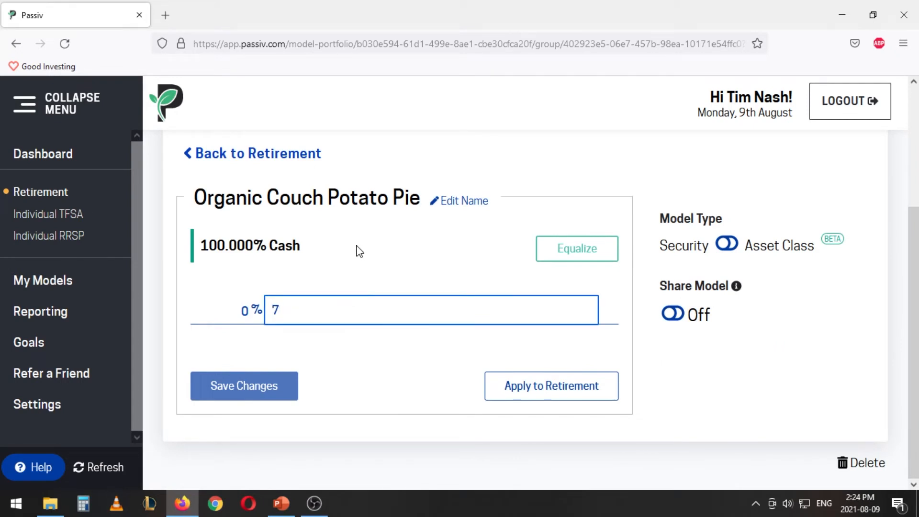
{"action": "type", "text": "5"}
{"action": "key", "text": "BackSpace"}
{"action": "key", "text": "BackSpace"}
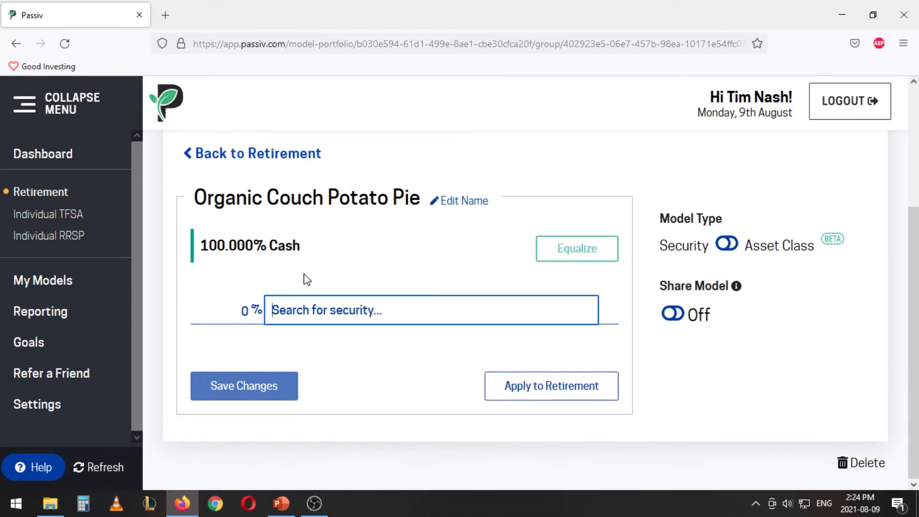
{"action": "left_click", "coordinate": [243, 311]}
{"action": "key", "text": "BackSpace"}
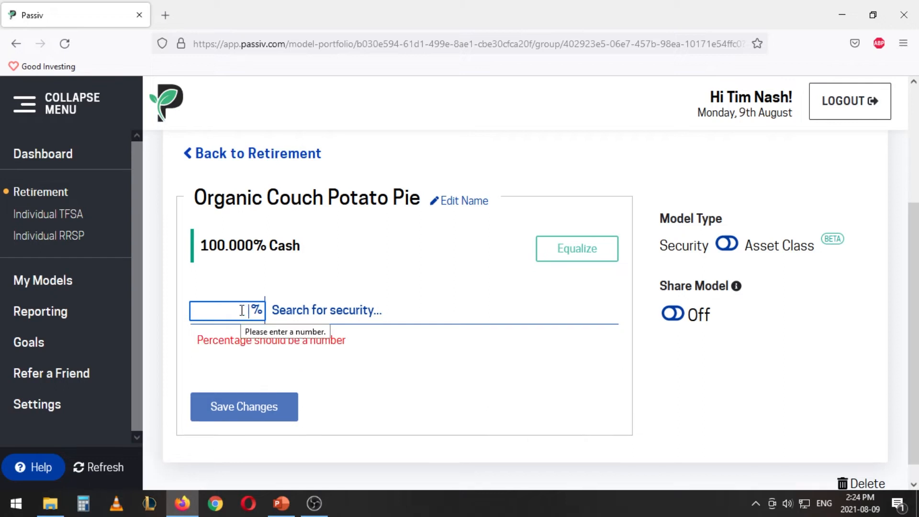
{"action": "type", "text": "75"}
{"action": "left_click", "coordinate": [328, 321]}
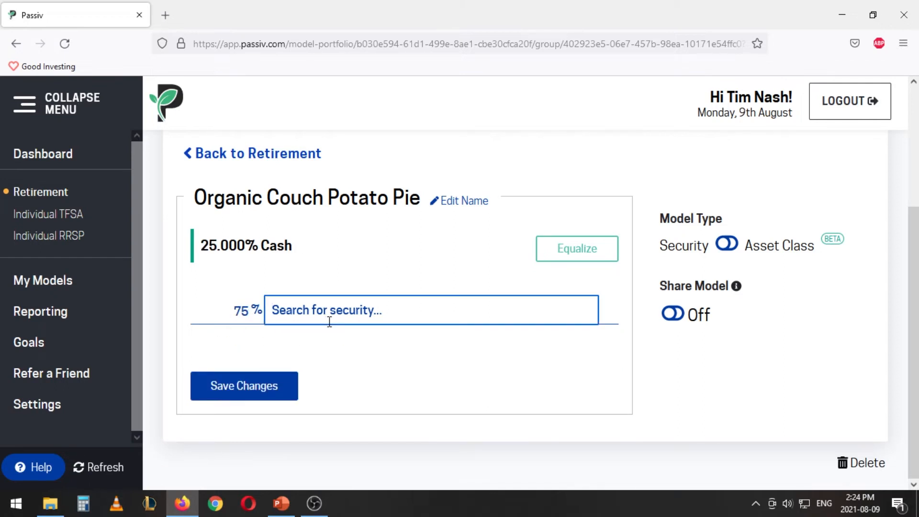
{"action": "type", "text": "GBAL"}
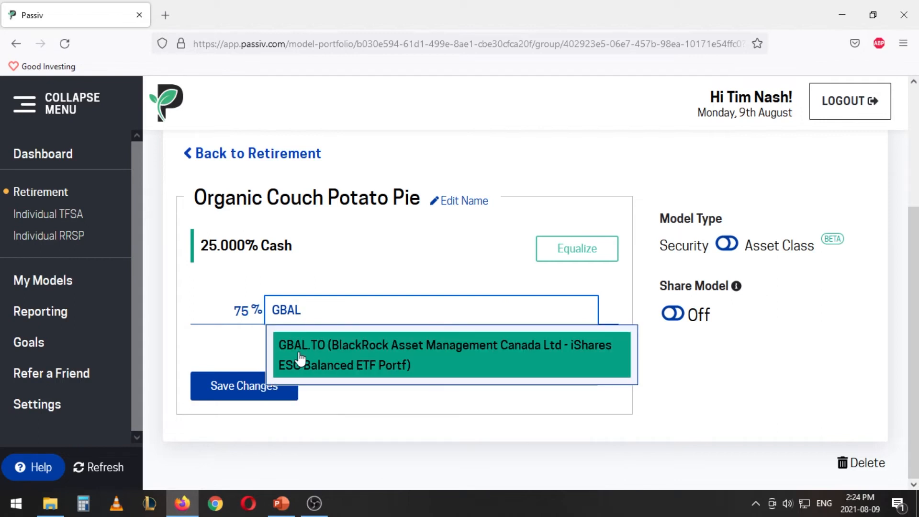
{"action": "left_click", "coordinate": [328, 363]}
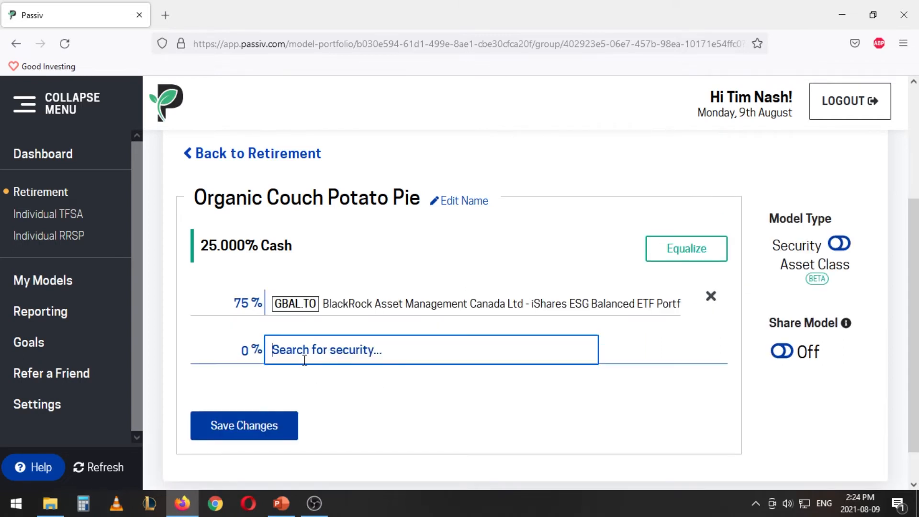
{"action": "type", "text": "AGSG"}
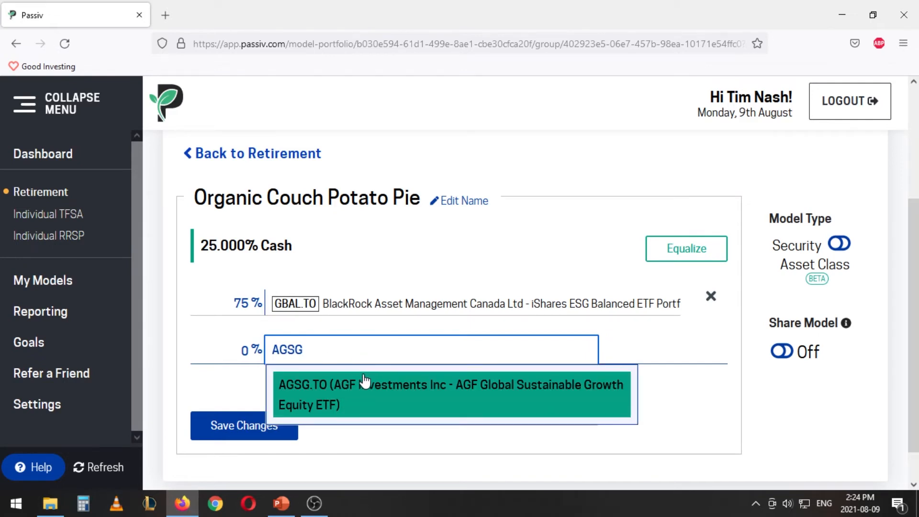
{"action": "left_click", "coordinate": [492, 406]}
Set AGSG.TO to 15% and calculate 75×1.1 in the Calculator
{"action": "left_click", "coordinate": [245, 344]}
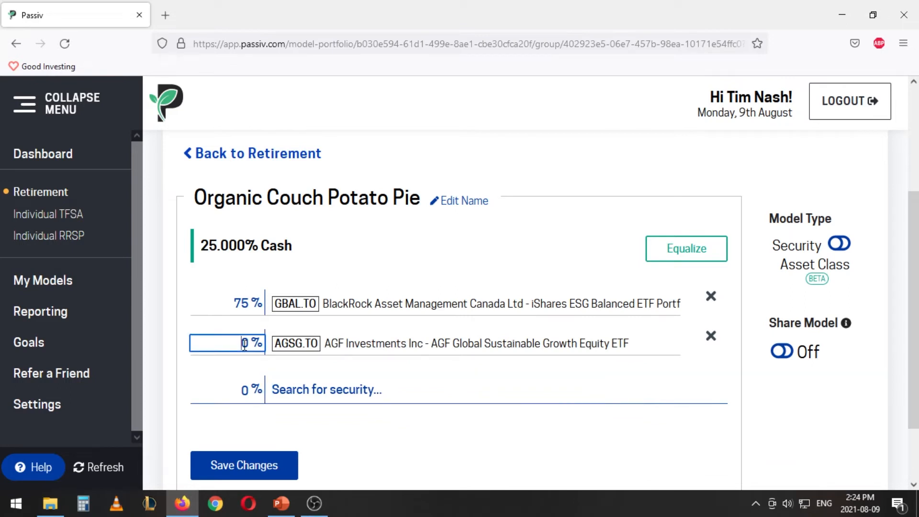
{"action": "type", "text": "15"}
{"action": "left_click", "coordinate": [84, 503]}
{"action": "type", "text": "75*1"}
{"action": "type", "text": ".1"}
{"action": "key", "text": "Return"}
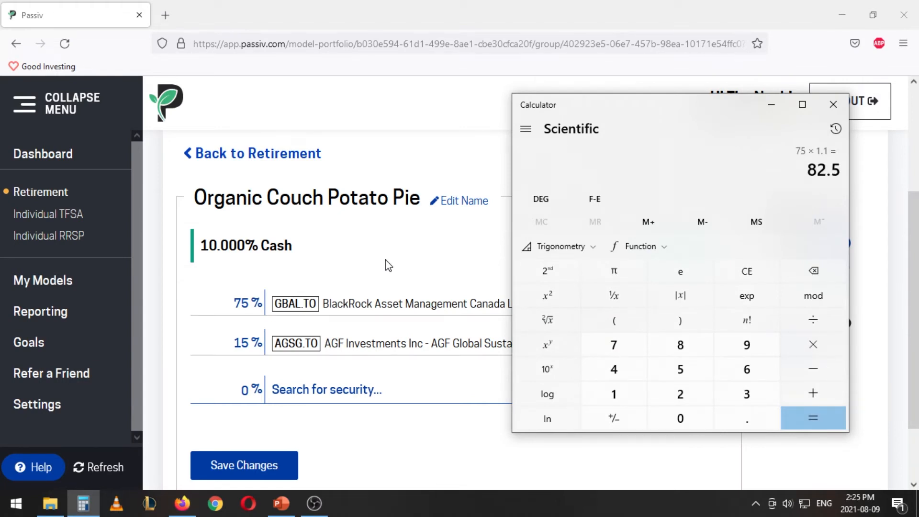
Change the weights to GBAL.TO 82.5% and AGSG.TO 17.5%, then save the model
{"action": "left_click", "coordinate": [246, 302]}
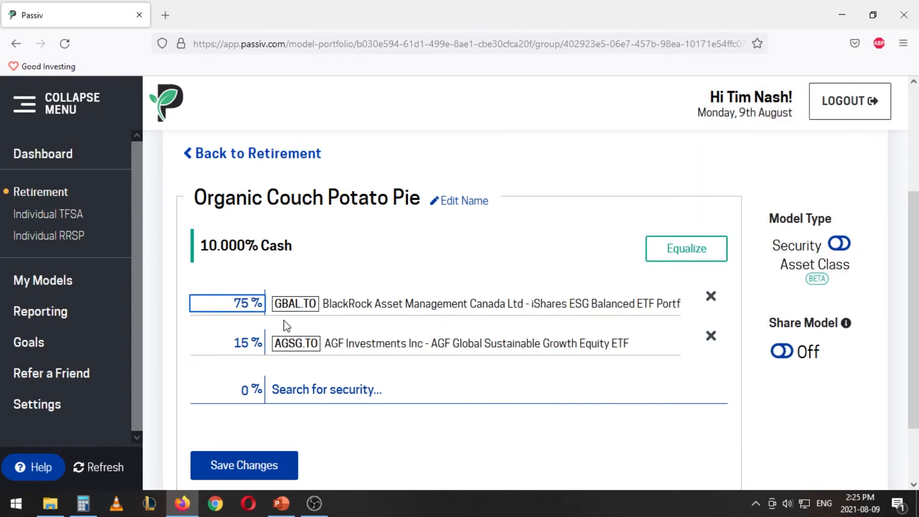
{"action": "key", "text": "BackSpace"}
{"action": "key", "text": "BackSpace"}
{"action": "type", "text": "82.5"}
{"action": "left_click", "coordinate": [223, 342]}
{"action": "key", "text": "Delete"}
{"action": "key", "text": "Delete"}
{"action": "type", "text": "17.5"}
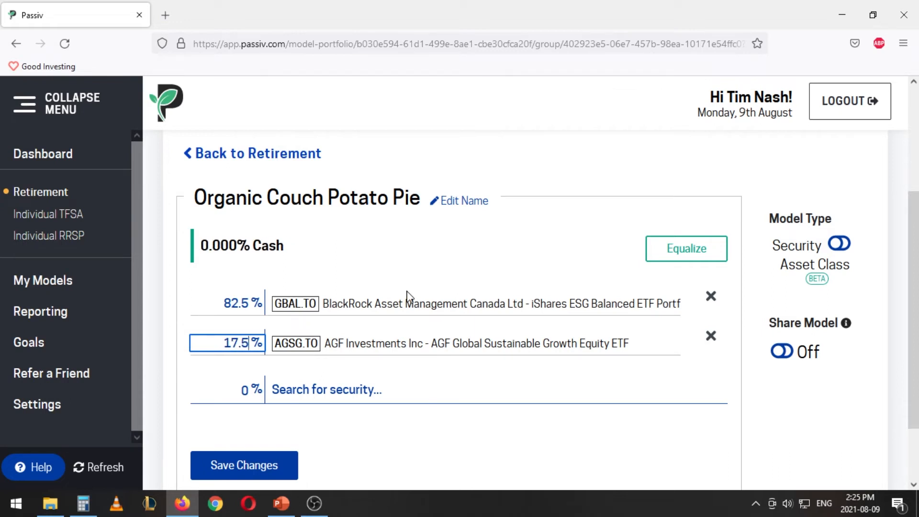
{"action": "left_click", "coordinate": [271, 304]}
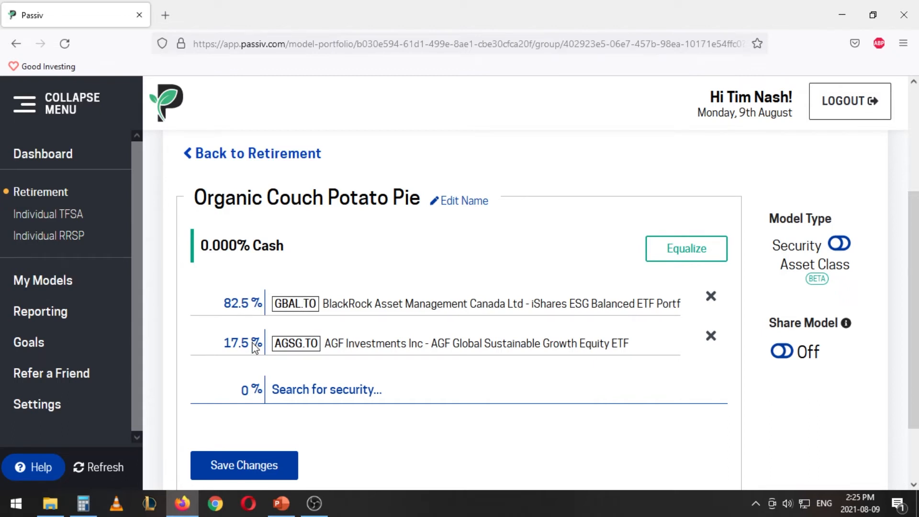
{"action": "left_click", "coordinate": [253, 467]}
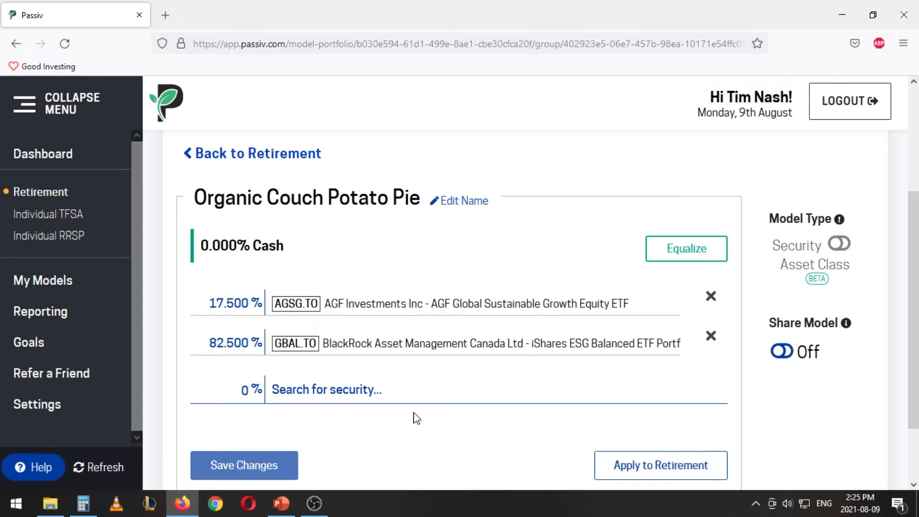
Apply the Organic Couch Potato Pie model to Retirement and scroll to the overview cards
{"action": "left_click", "coordinate": [651, 465]}
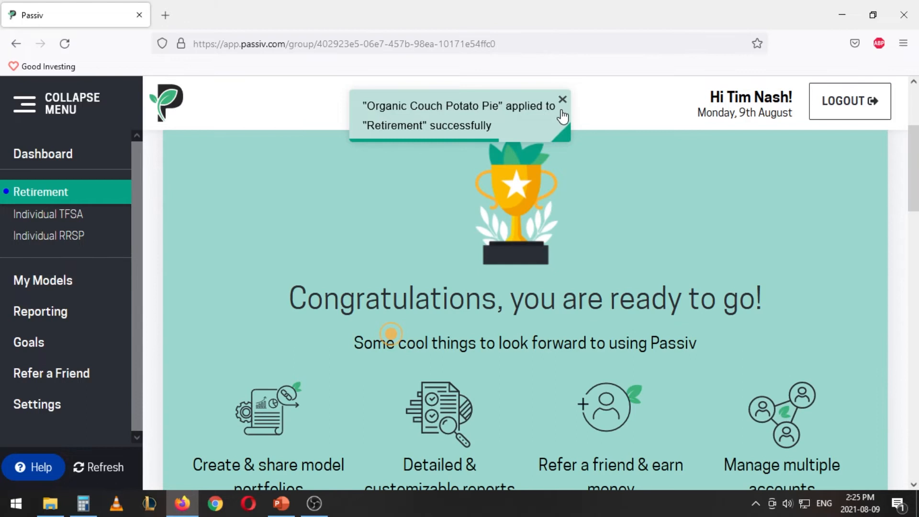
{"action": "left_click", "coordinate": [562, 111]}
{"action": "scroll", "coordinate": [650, 269], "scroll_direction": "down", "scroll_amount": 2}
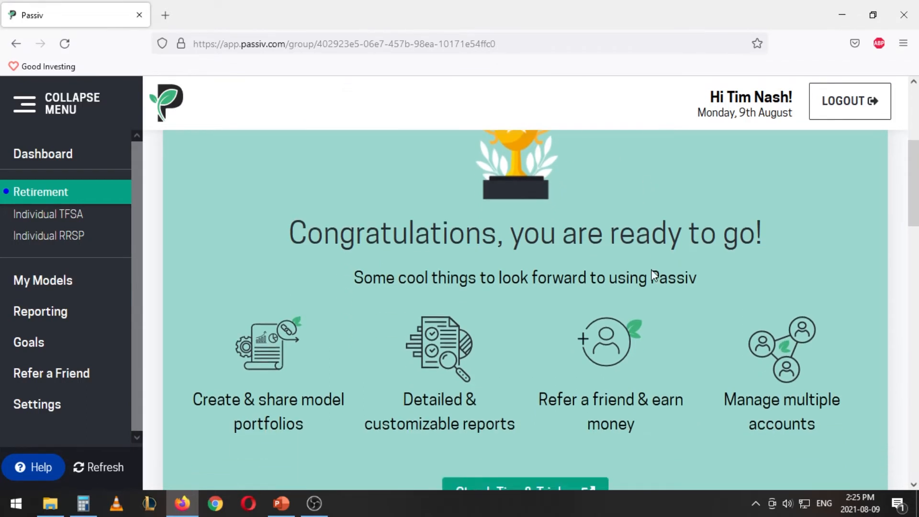
{"action": "scroll", "coordinate": [702, 266], "scroll_direction": "down", "scroll_amount": 2}
{"action": "scroll", "coordinate": [725, 252], "scroll_direction": "down", "scroll_amount": 8}
{"action": "scroll", "coordinate": [727, 252], "scroll_direction": "up", "scroll_amount": 3}
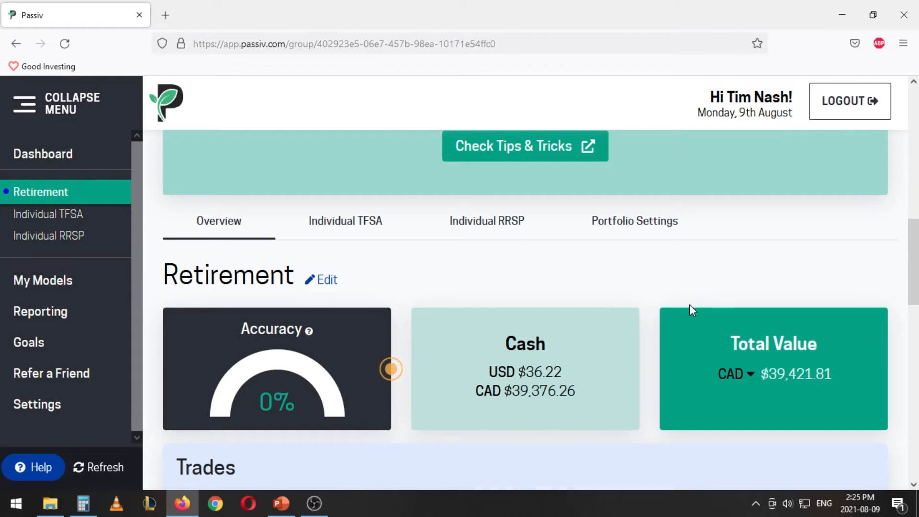
{"action": "scroll", "coordinate": [681, 310], "scroll_direction": "down", "scroll_amount": 2}
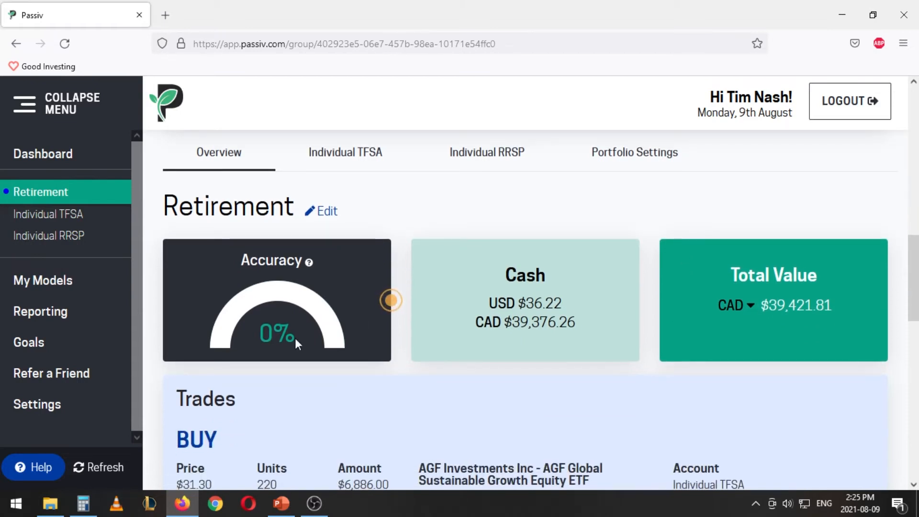
Inspect the 0% accuracy figure, the USD cash, and the $39,376.26 CAD cash balance
{"action": "left_click_drag", "start_coordinate": [295, 338], "coordinate": [258, 334]}
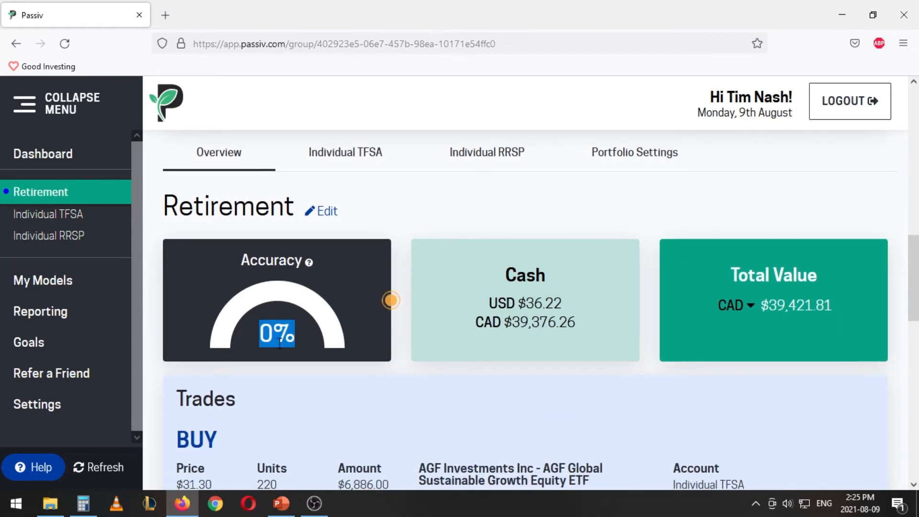
{"action": "left_click", "coordinate": [278, 343]}
{"action": "left_click_drag", "start_coordinate": [525, 306], "coordinate": [557, 303]}
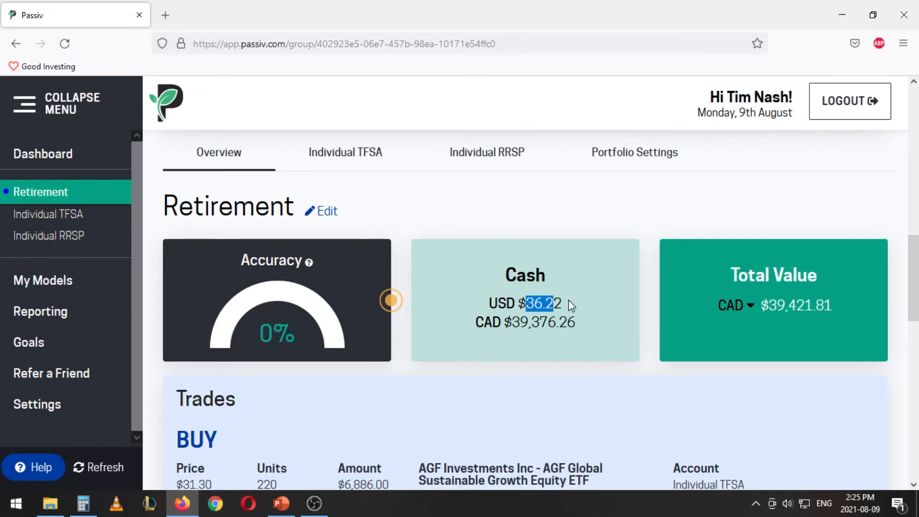
{"action": "left_click", "coordinate": [569, 306]}
{"action": "left_click_drag", "start_coordinate": [536, 319], "coordinate": [502, 319]}
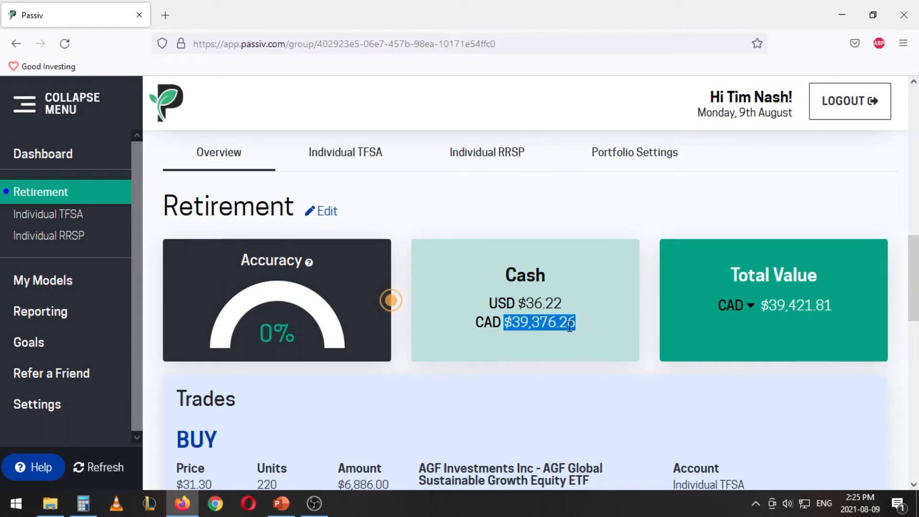
{"action": "left_click", "coordinate": [569, 326]}
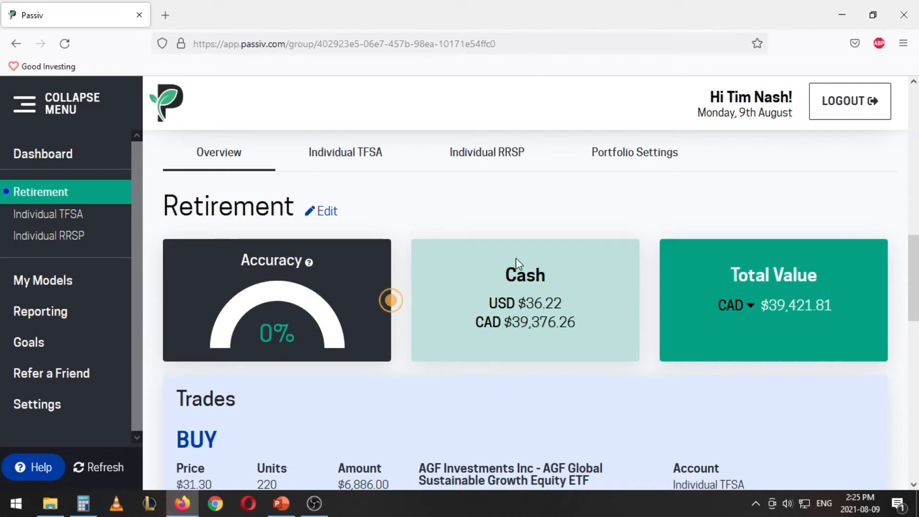
Review the cash balances in the Individual TFSA and Individual RRSP accounts
{"action": "left_click", "coordinate": [353, 150]}
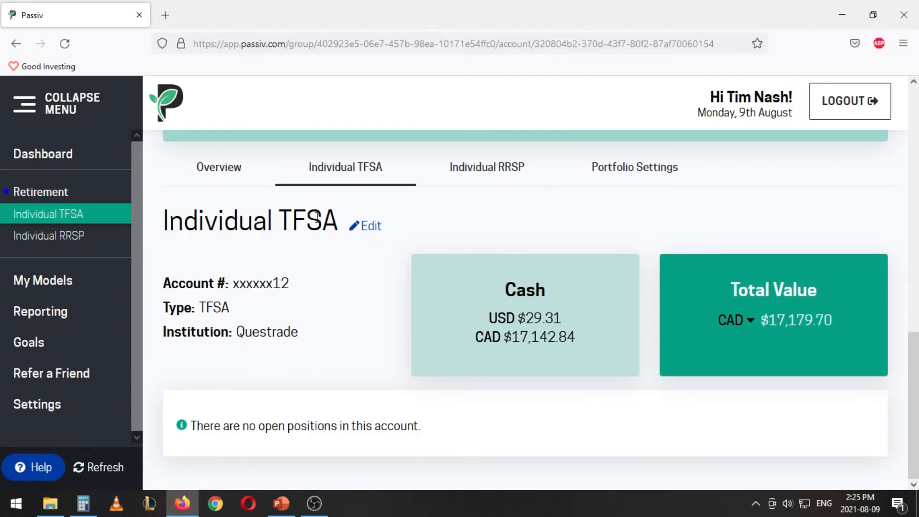
{"action": "left_click", "coordinate": [536, 342]}
{"action": "left_click", "coordinate": [482, 168]}
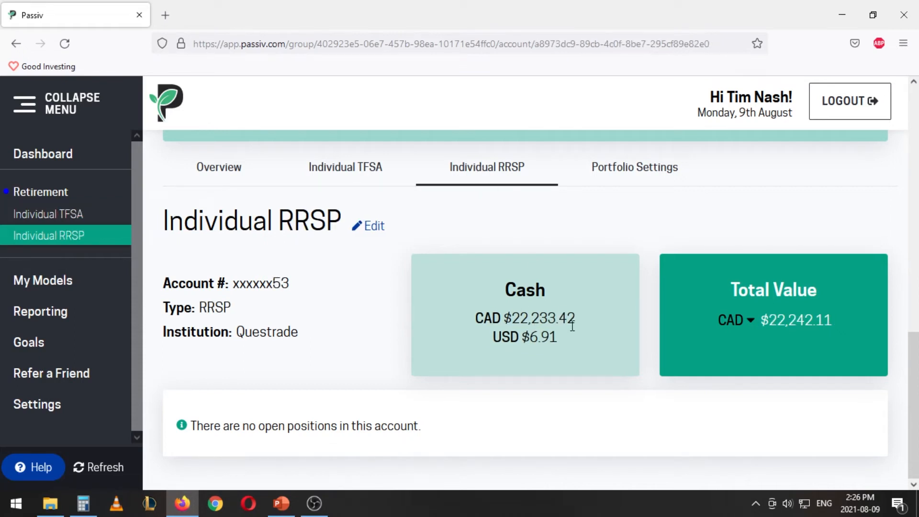
{"action": "left_click_drag", "start_coordinate": [573, 323], "coordinate": [493, 322]}
{"action": "left_click", "coordinate": [553, 317]}
In the Retirement group's settings, read the sell-orders note and check 'Keep currencies separate'
{"action": "left_click", "coordinate": [645, 177]}
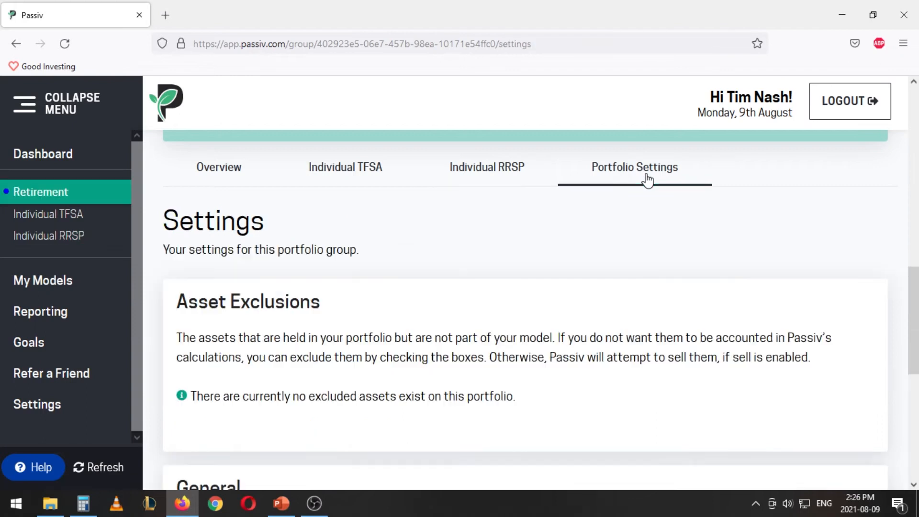
{"action": "scroll", "coordinate": [563, 320], "scroll_direction": "down", "scroll_amount": 5}
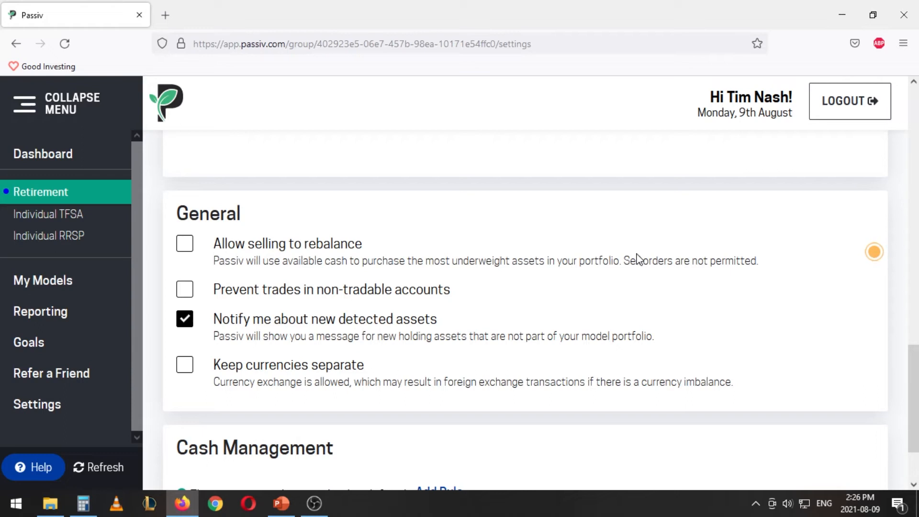
{"action": "left_click_drag", "start_coordinate": [623, 260], "coordinate": [763, 260]}
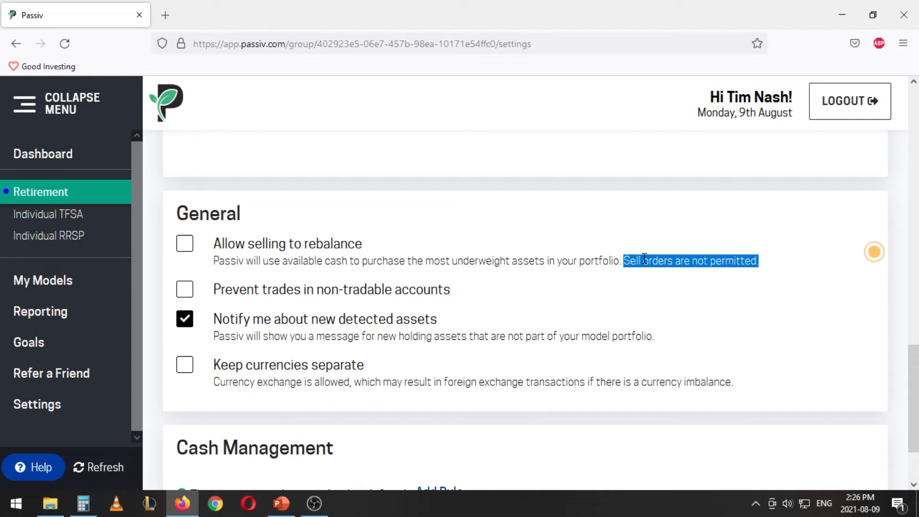
{"action": "left_click", "coordinate": [662, 261]}
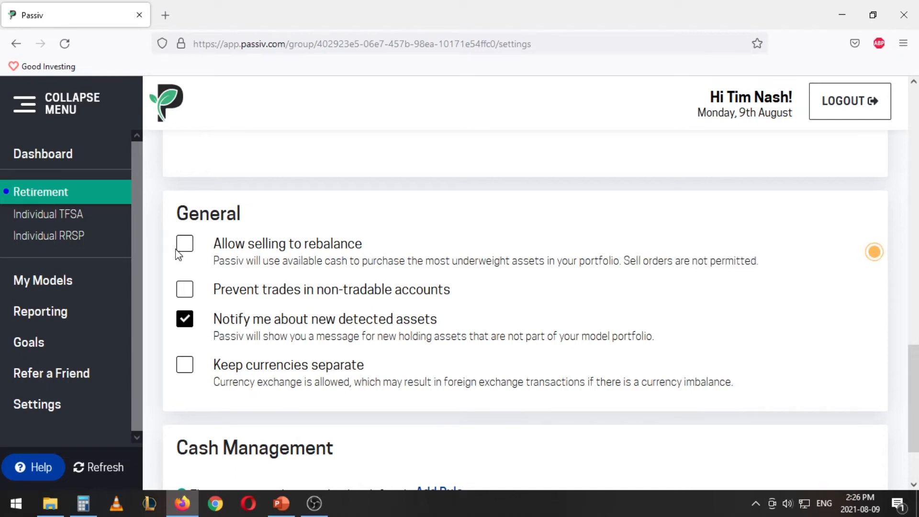
{"action": "left_click", "coordinate": [186, 371]}
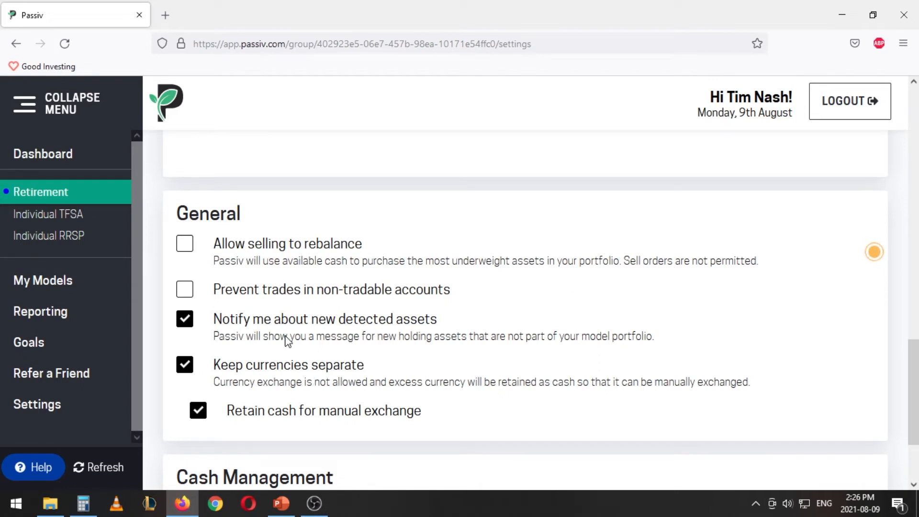
Uncheck 'Notify me about new detected assets' and review the non-tradable accounts option
{"action": "scroll", "coordinate": [295, 360], "scroll_direction": "down", "scroll_amount": 3}
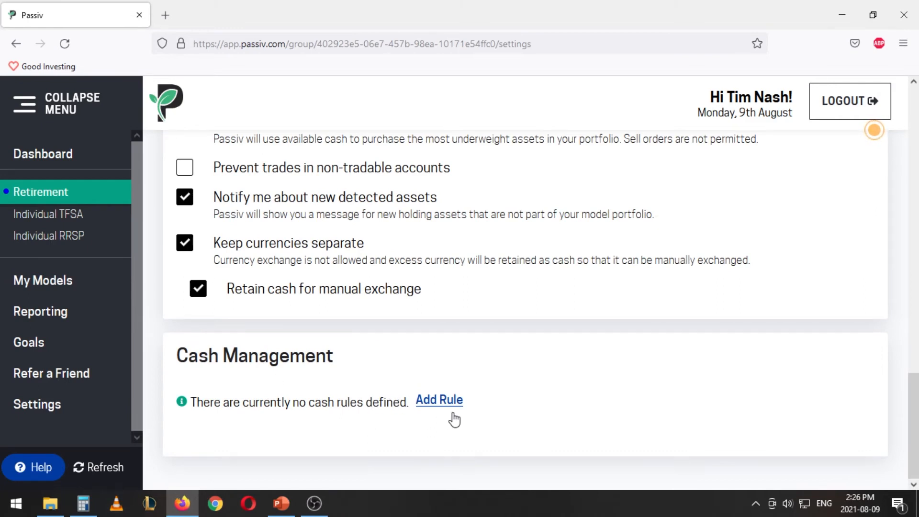
{"action": "scroll", "coordinate": [485, 351], "scroll_direction": "up", "scroll_amount": 2}
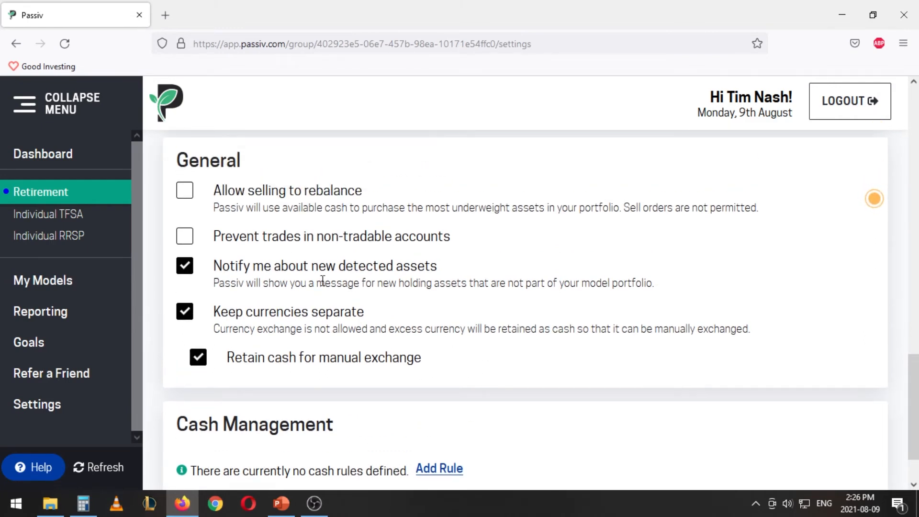
{"action": "left_click_drag", "start_coordinate": [224, 267], "coordinate": [405, 274]}
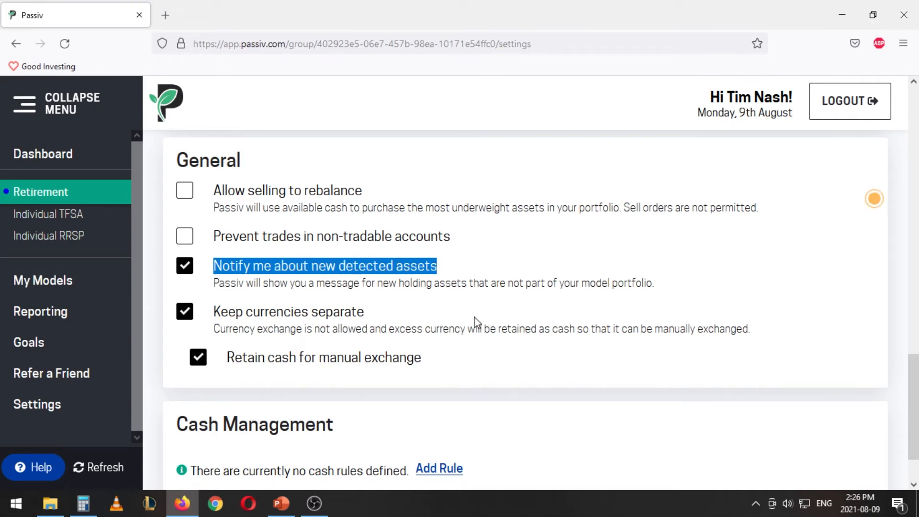
{"action": "left_click", "coordinate": [444, 280]}
{"action": "left_click", "coordinate": [184, 267]}
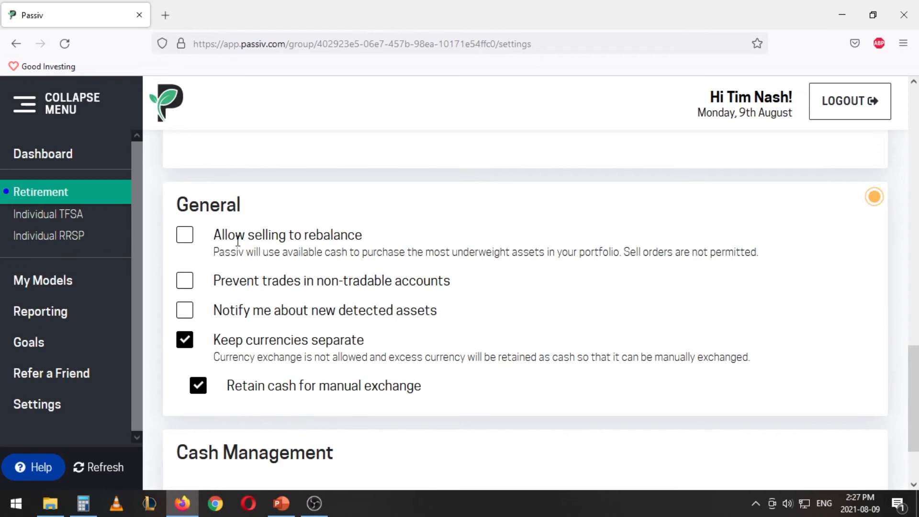
{"action": "left_click_drag", "start_coordinate": [213, 280], "coordinate": [446, 274]}
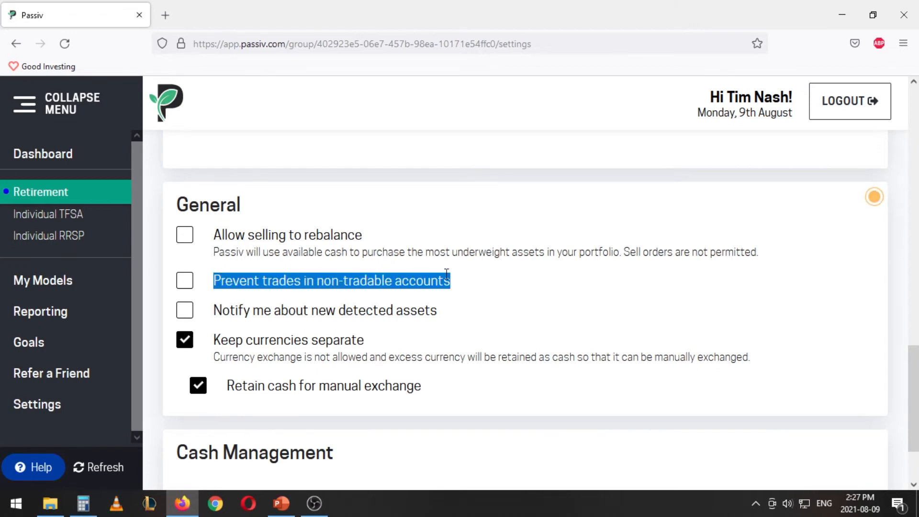
{"action": "left_click", "coordinate": [487, 293]}
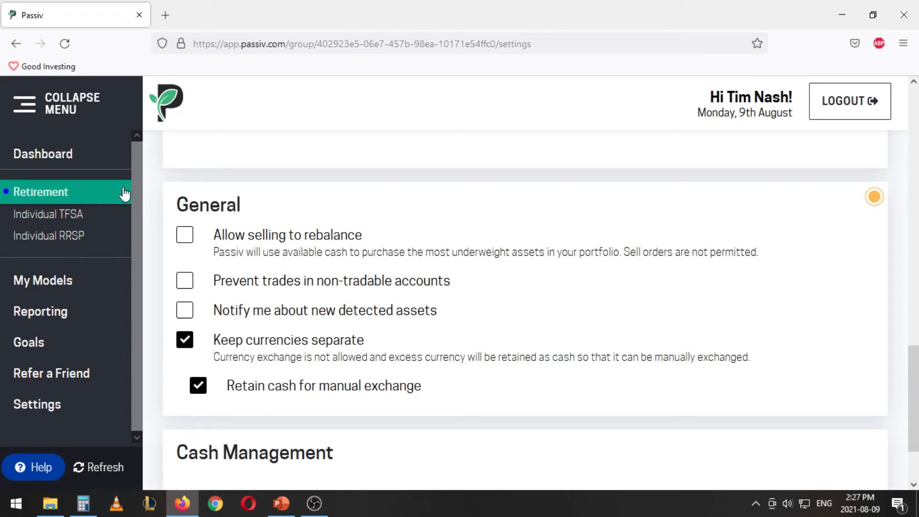
{"action": "left_click", "coordinate": [62, 404]}
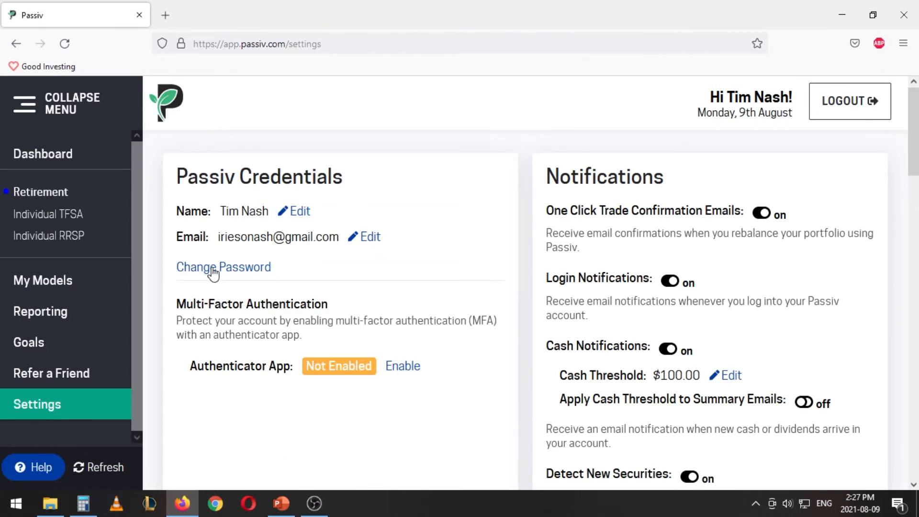
Review the MFA and trade confirmation email settings, then switch Login Notifications off
{"action": "left_click_drag", "start_coordinate": [187, 305], "coordinate": [289, 307]}
{"action": "left_click", "coordinate": [289, 307]}
{"action": "left_click_drag", "start_coordinate": [550, 214], "coordinate": [741, 232]}
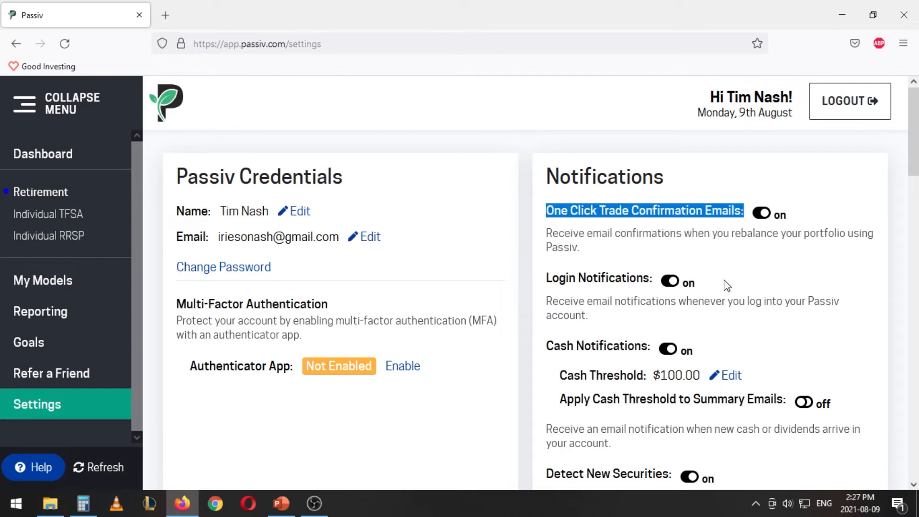
{"action": "triple_click", "coordinate": [569, 238]}
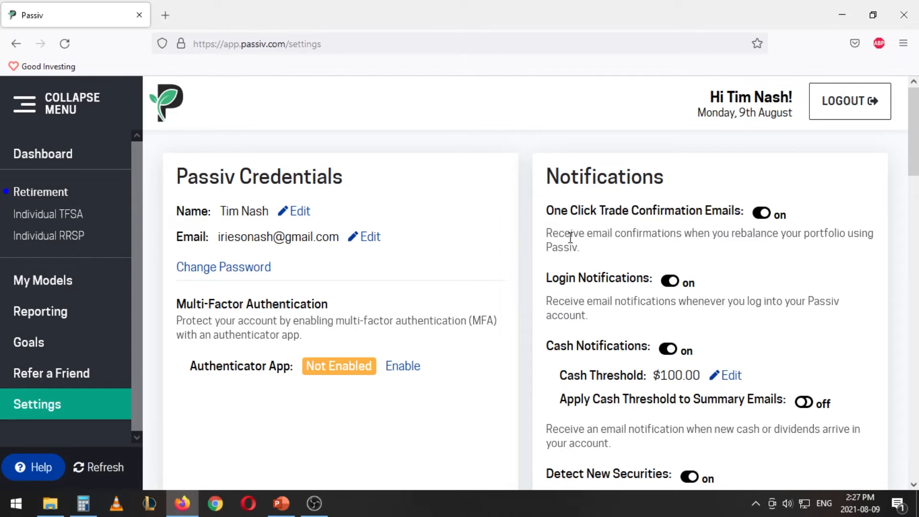
{"action": "left_click", "coordinate": [739, 266]}
{"action": "left_click", "coordinate": [669, 282]}
Switch on Apply Cash Threshold to Summary Emails, using the $100.00 threshold
{"action": "scroll", "coordinate": [769, 328], "scroll_direction": "down", "scroll_amount": 2}
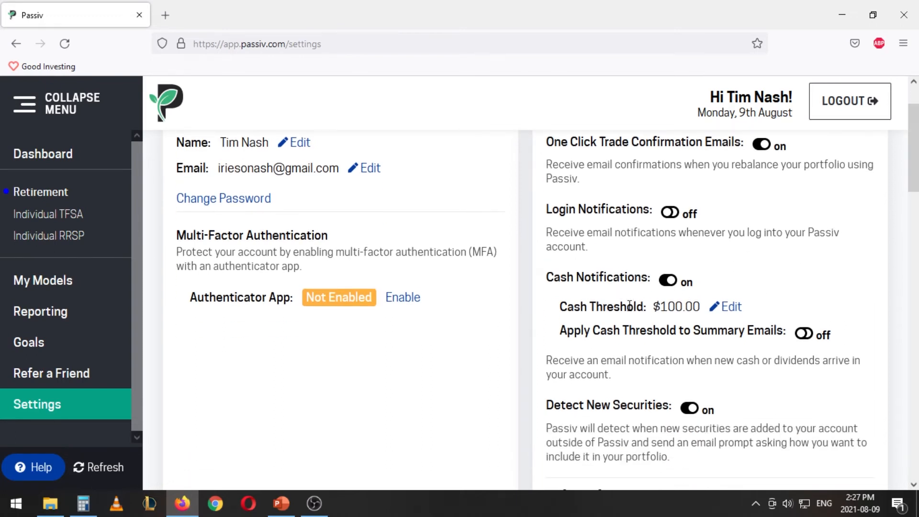
{"action": "left_click_drag", "start_coordinate": [654, 306], "coordinate": [703, 306]}
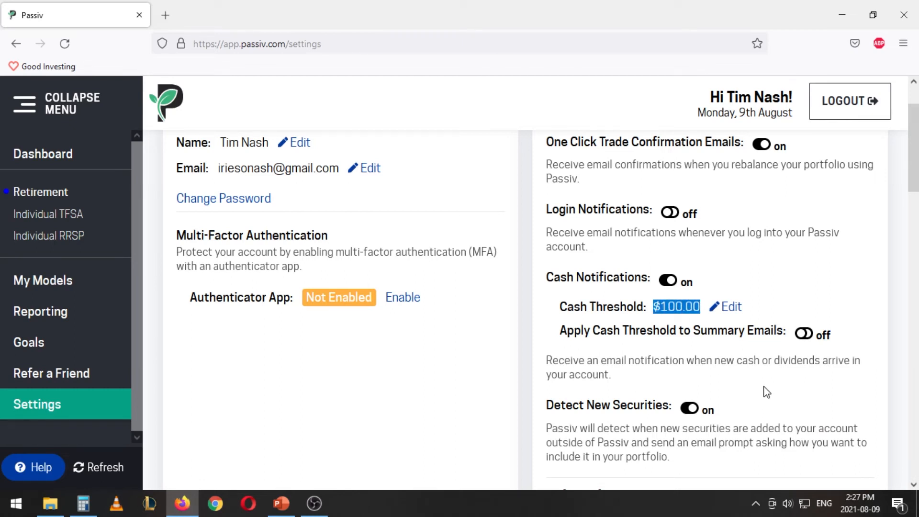
{"action": "left_click_drag", "start_coordinate": [592, 331], "coordinate": [784, 327]}
{"action": "left_click", "coordinate": [765, 344]}
{"action": "left_click", "coordinate": [809, 334]}
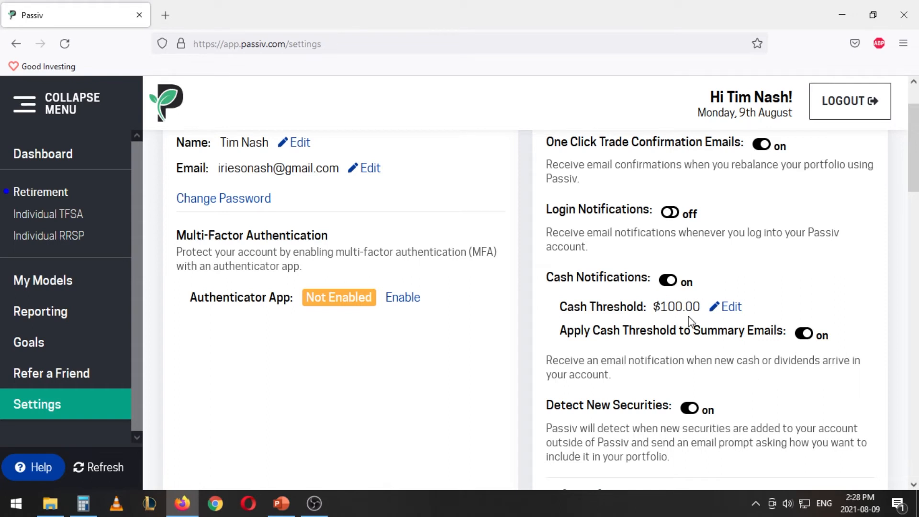
{"action": "scroll", "coordinate": [803, 402], "scroll_direction": "down", "scroll_amount": 2}
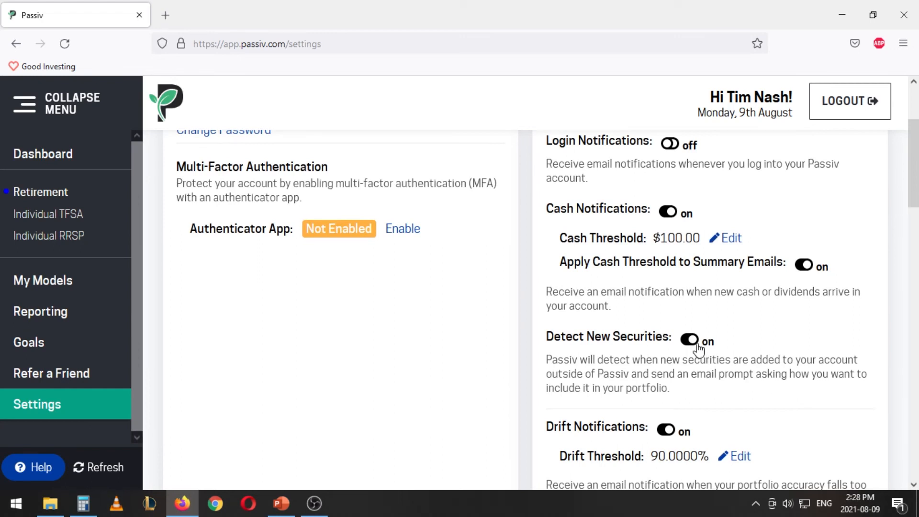
Read the Detect New Securities description and switch that toggle off
{"action": "left_click_drag", "start_coordinate": [677, 360], "coordinate": [622, 374]}
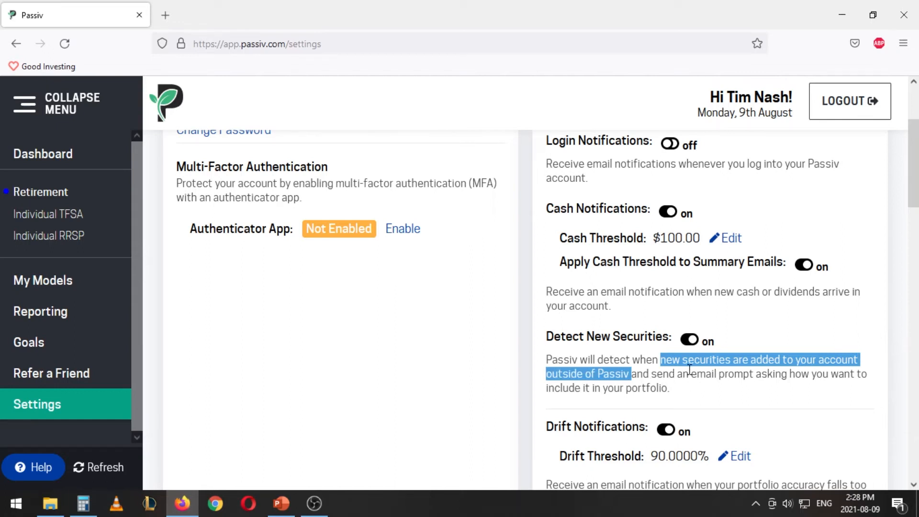
{"action": "left_click", "coordinate": [688, 389]}
{"action": "left_click_drag", "start_coordinate": [652, 374], "coordinate": [685, 389]}
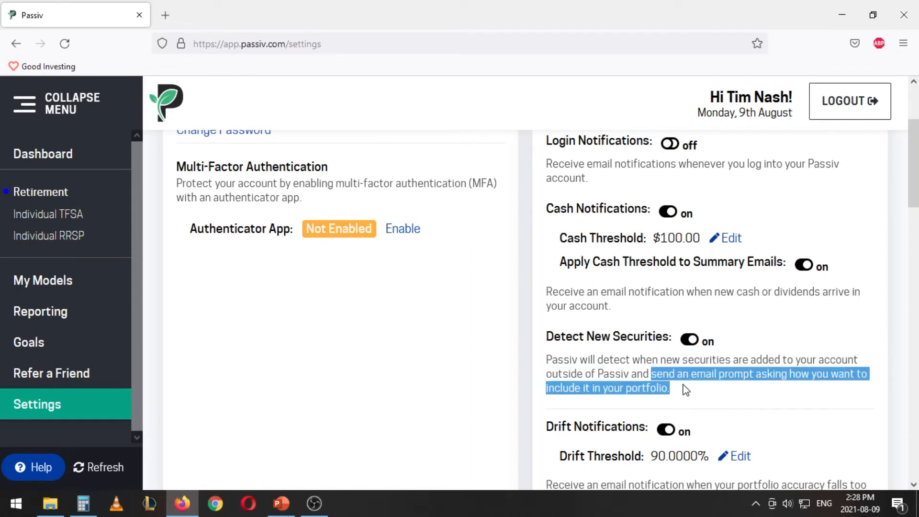
{"action": "left_click", "coordinate": [723, 397]}
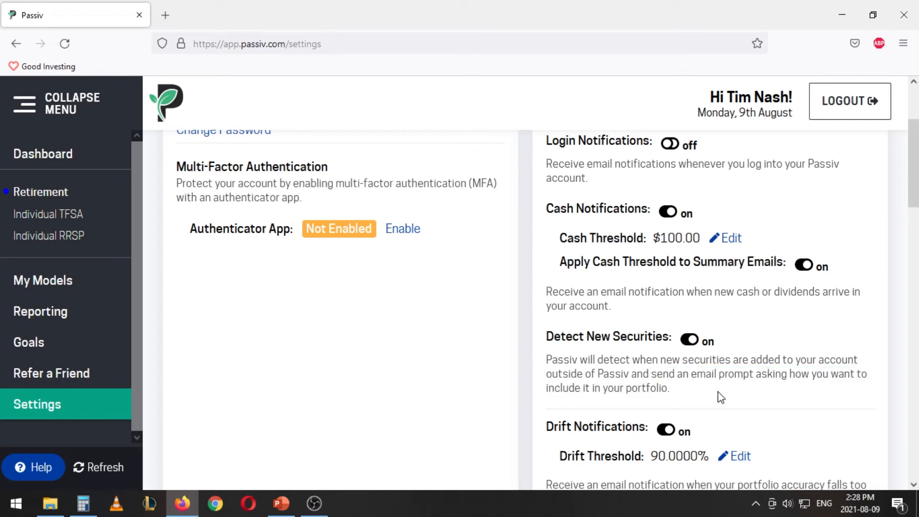
{"action": "left_click", "coordinate": [692, 340]}
{"action": "scroll", "coordinate": [754, 401], "scroll_direction": "down", "scroll_amount": 1}
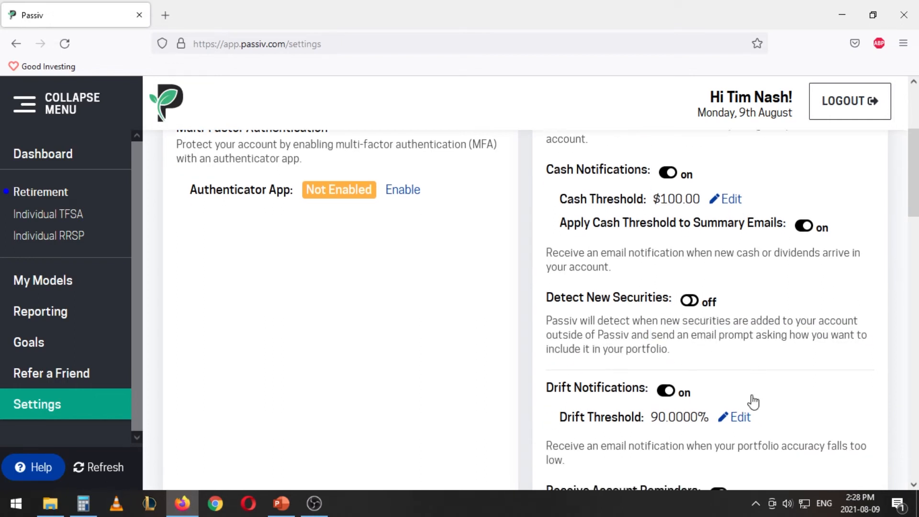
{"action": "scroll", "coordinate": [753, 402], "scroll_direction": "down", "scroll_amount": 2}
Review Drift Notifications at the 90.0000% threshold and the Receive Account Reminders setting
{"action": "left_click_drag", "start_coordinate": [551, 296], "coordinate": [653, 298]}
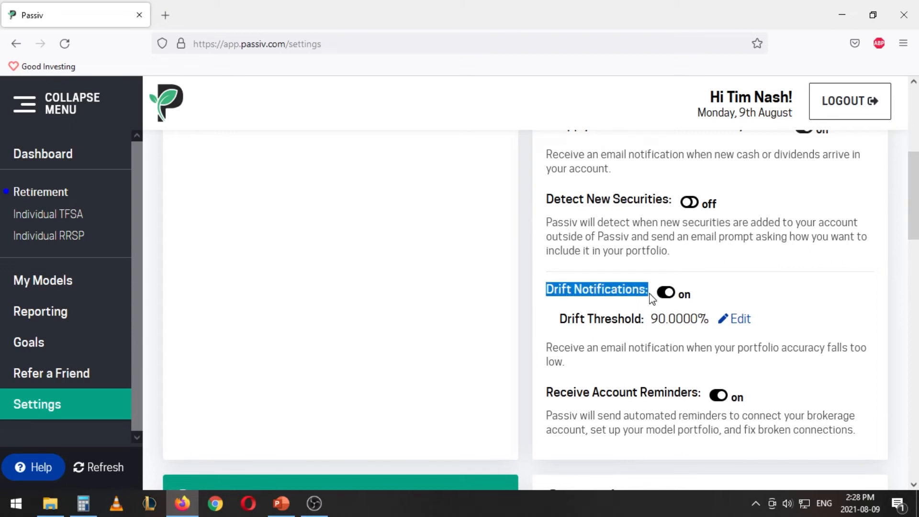
{"action": "left_click", "coordinate": [565, 322]}
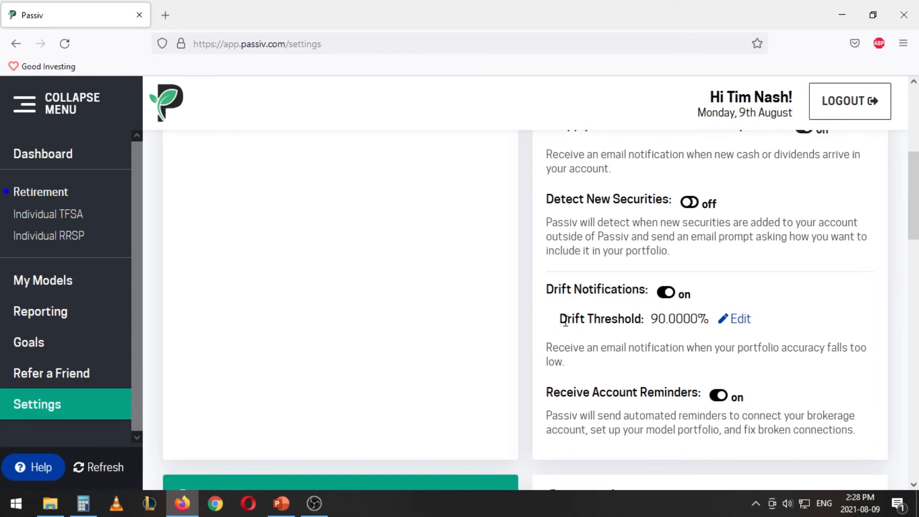
{"action": "left_click_drag", "start_coordinate": [554, 345], "coordinate": [795, 375]}
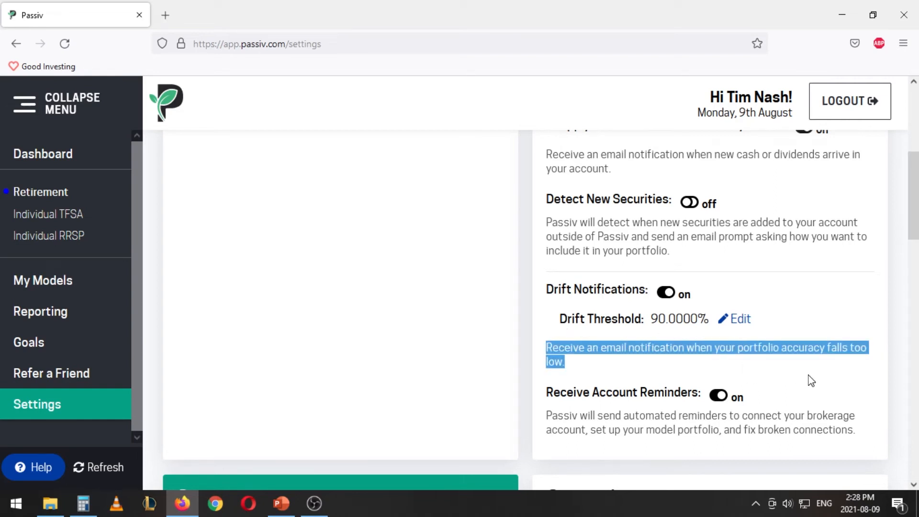
{"action": "left_click", "coordinate": [748, 380]}
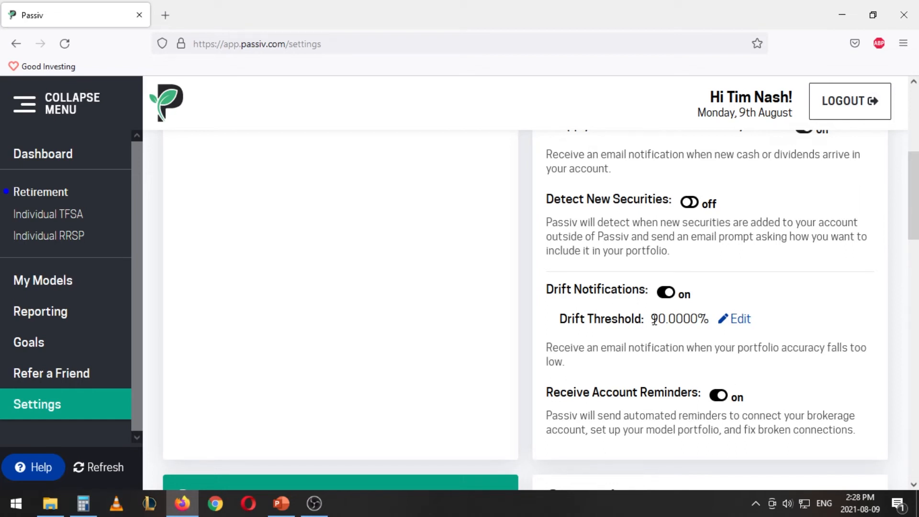
{"action": "left_click_drag", "start_coordinate": [652, 319], "coordinate": [711, 319]}
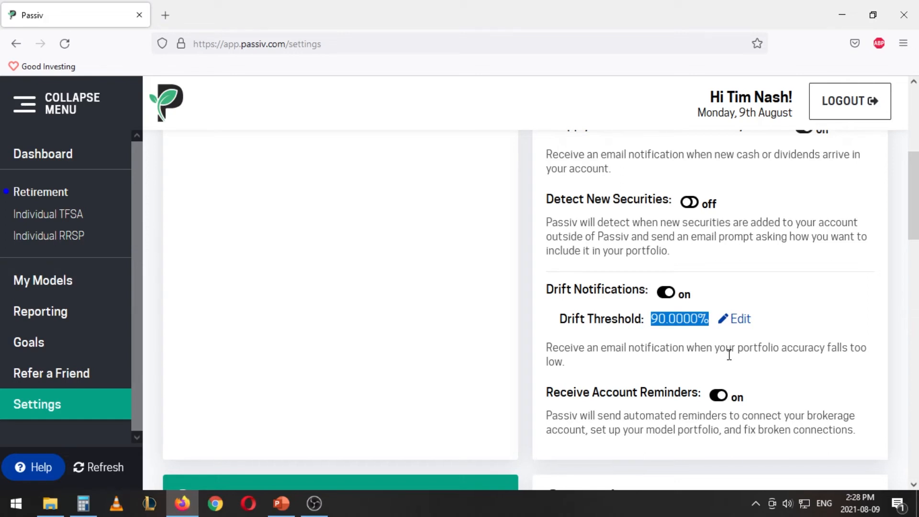
{"action": "left_click", "coordinate": [729, 355]}
{"action": "left_click_drag", "start_coordinate": [573, 390], "coordinate": [682, 392]}
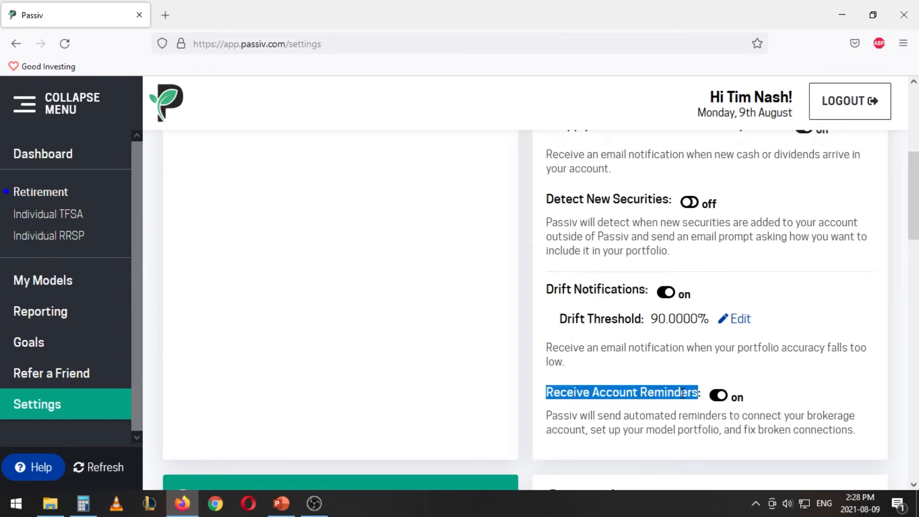
{"action": "left_click", "coordinate": [697, 430]}
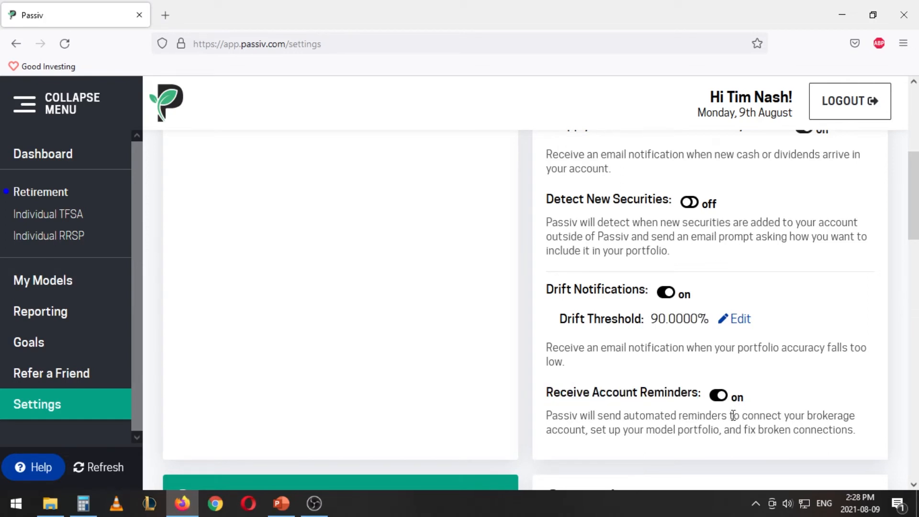
{"action": "left_click_drag", "start_coordinate": [739, 418], "coordinate": [855, 430]}
{"action": "left_click", "coordinate": [784, 429]}
{"action": "scroll", "coordinate": [676, 431], "scroll_direction": "down", "scroll_amount": 1}
Check the subscription renewal date in the General settings
{"action": "scroll", "coordinate": [673, 335], "scroll_direction": "down", "scroll_amount": 5}
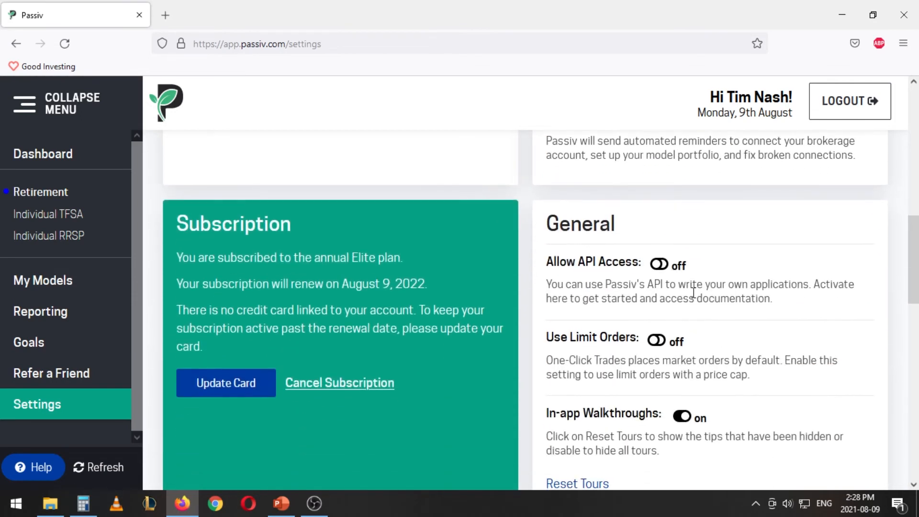
{"action": "scroll", "coordinate": [465, 239], "scroll_direction": "down", "scroll_amount": 2}
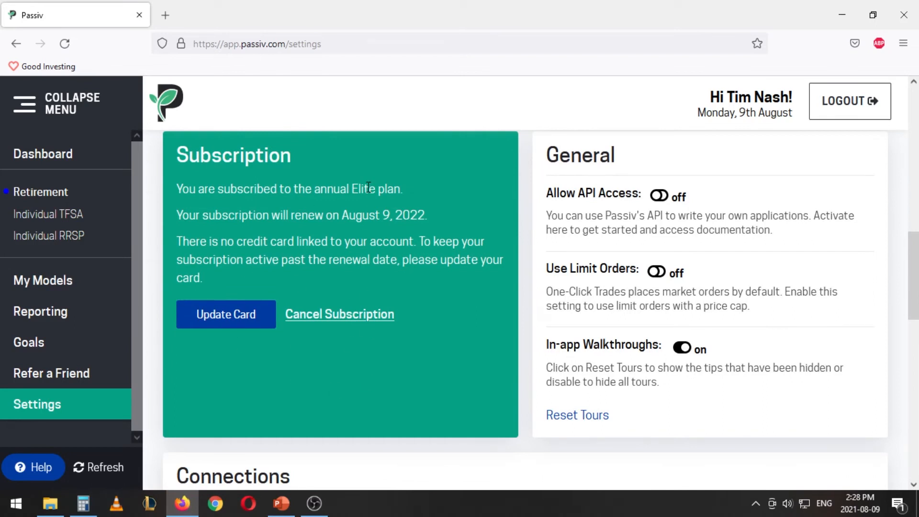
{"action": "left_click_drag", "start_coordinate": [342, 216], "coordinate": [427, 213]}
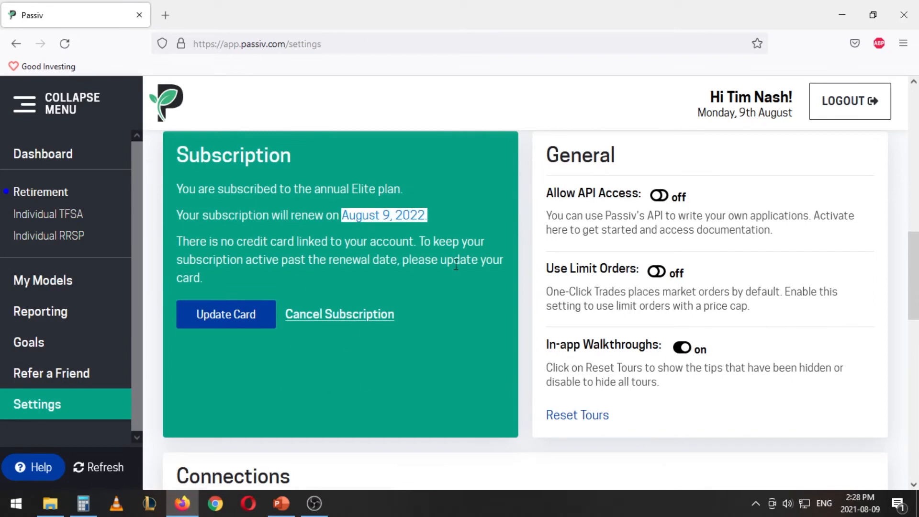
{"action": "left_click", "coordinate": [464, 286]}
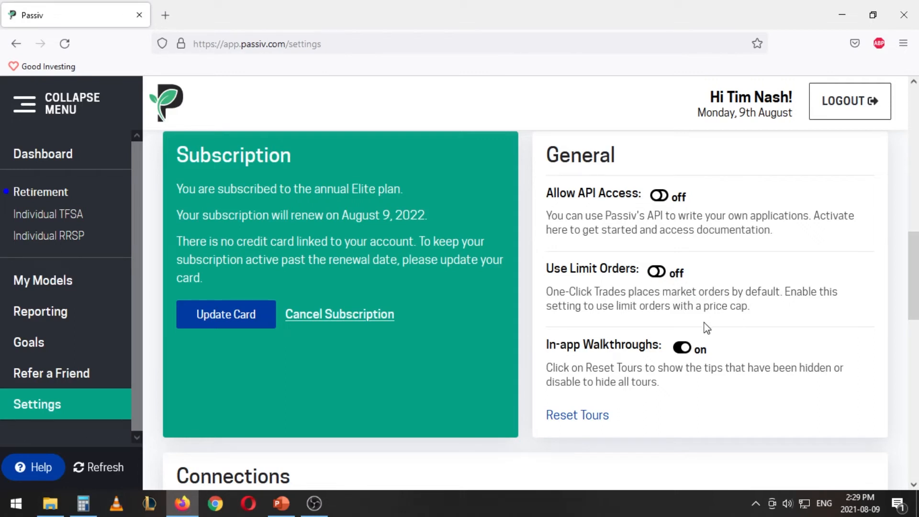
Toggle Use Limit Orders on and back off, then switch In-app Walkthroughs off
{"action": "left_click", "coordinate": [659, 272]}
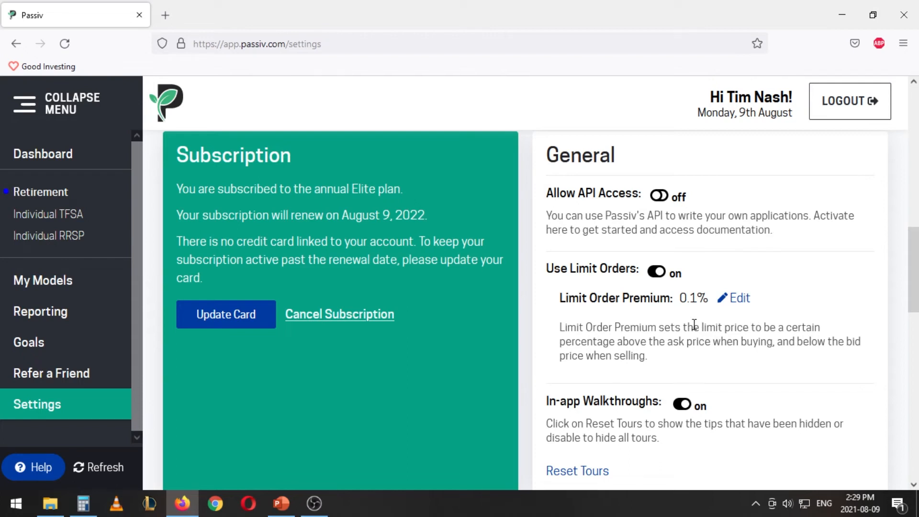
{"action": "left_click_drag", "start_coordinate": [703, 324], "coordinate": [731, 366]}
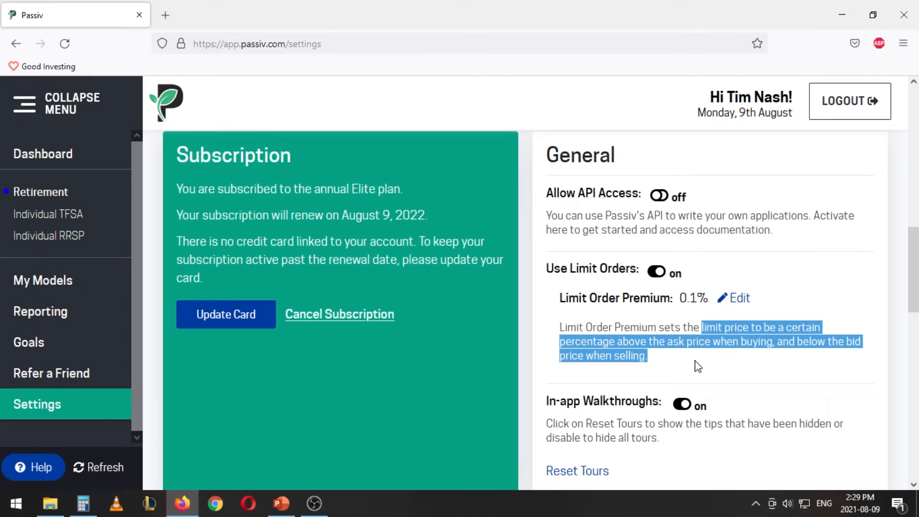
{"action": "left_click", "coordinate": [698, 366]}
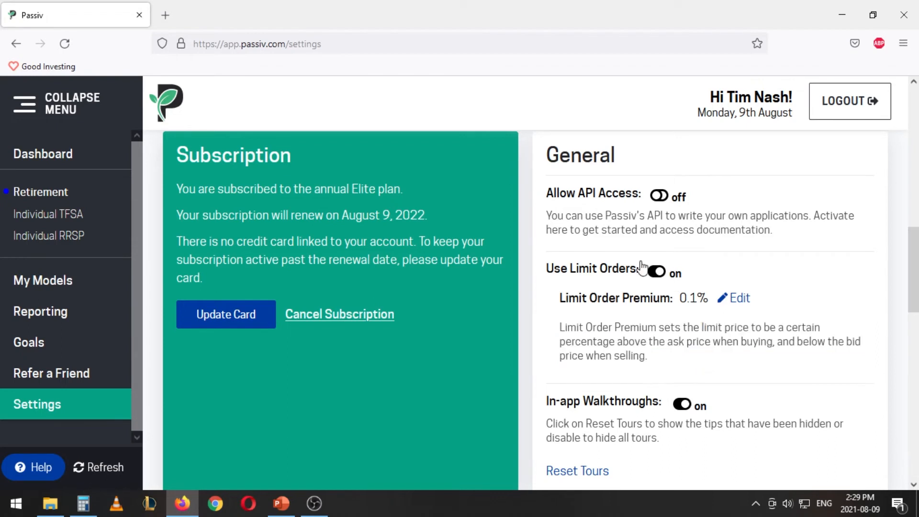
{"action": "left_click", "coordinate": [656, 271]}
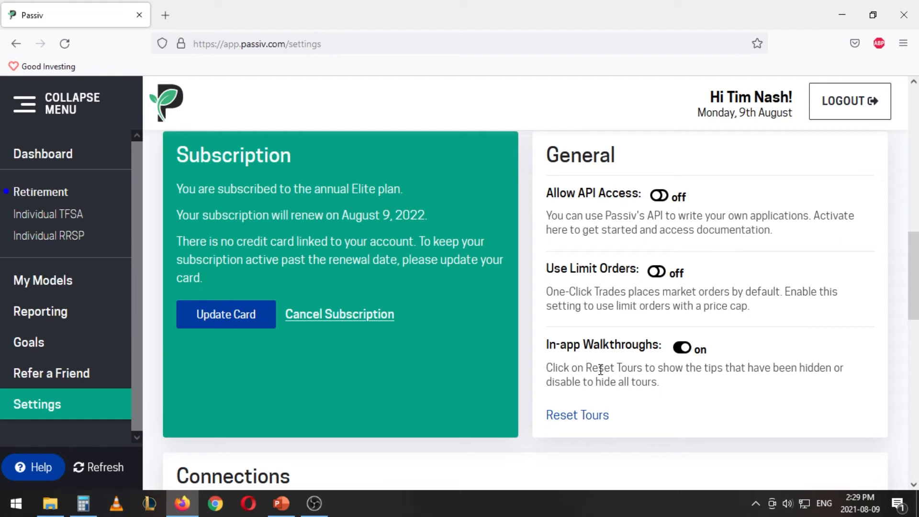
{"action": "left_click", "coordinate": [682, 348]}
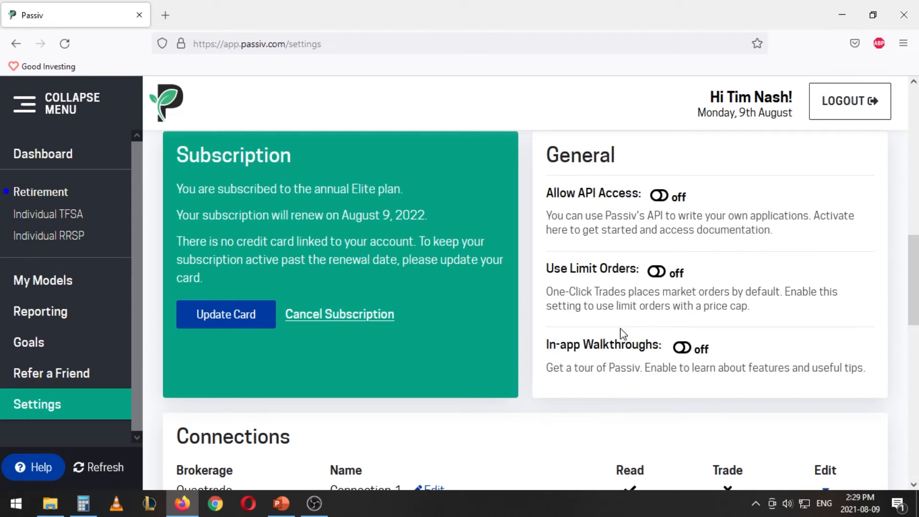
Set the Questrade connection's access level to trade and reconnect it
{"action": "scroll", "coordinate": [622, 334], "scroll_direction": "down", "scroll_amount": 3}
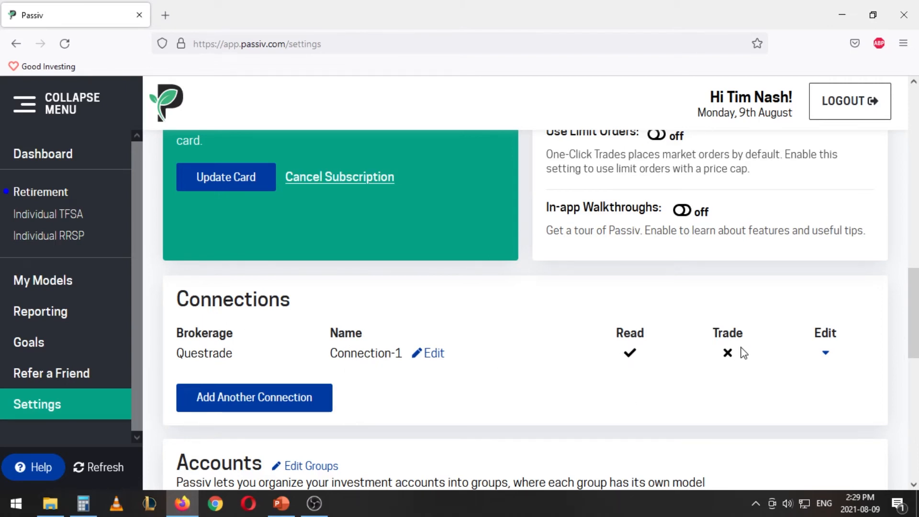
{"action": "left_click", "coordinate": [825, 352]}
{"action": "scroll", "coordinate": [618, 366], "scroll_direction": "down", "scroll_amount": 2}
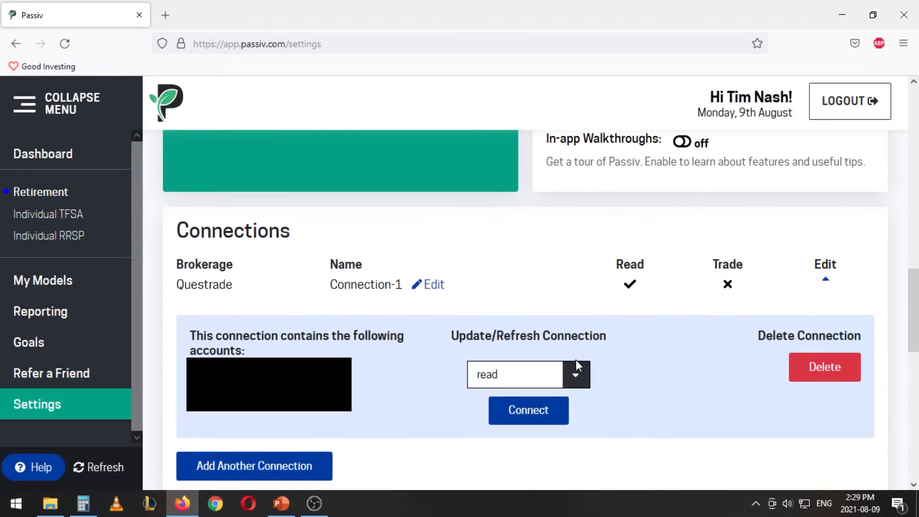
{"action": "left_click", "coordinate": [579, 366]}
{"action": "left_click", "coordinate": [523, 441]}
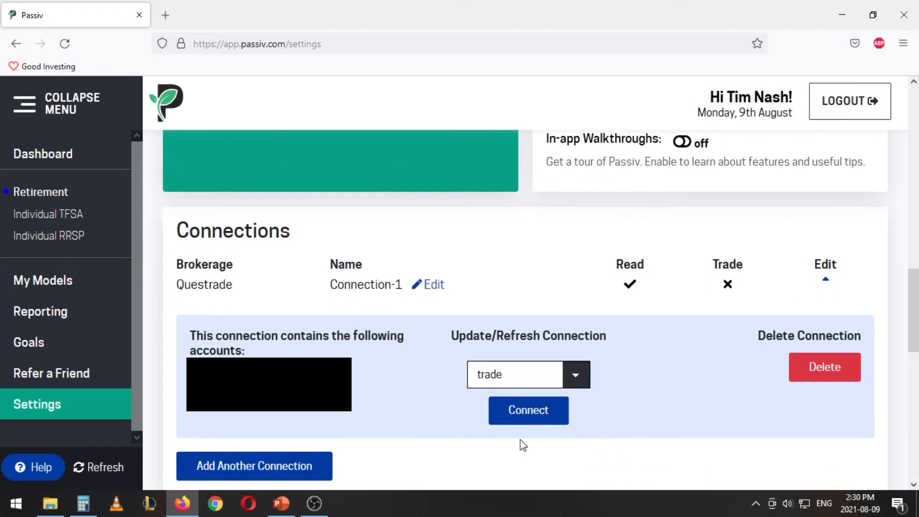
{"action": "left_click", "coordinate": [531, 416]}
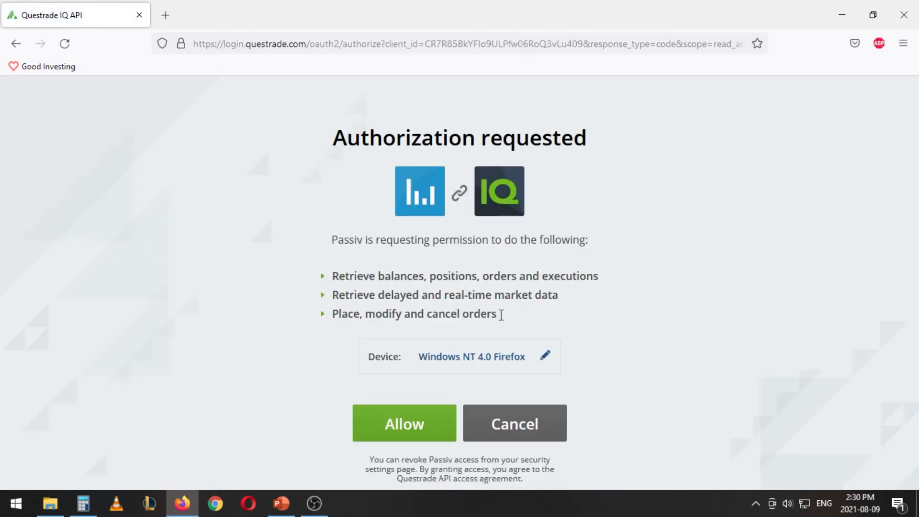
Review the order-placing permission on Questrade's request and allow Passiv access
{"action": "left_click_drag", "start_coordinate": [499, 314], "coordinate": [324, 323]}
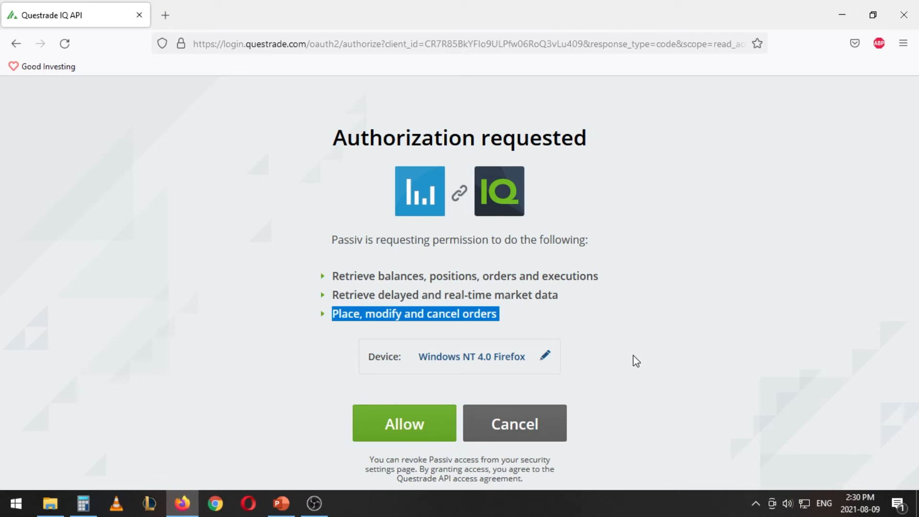
{"action": "left_click", "coordinate": [612, 356]}
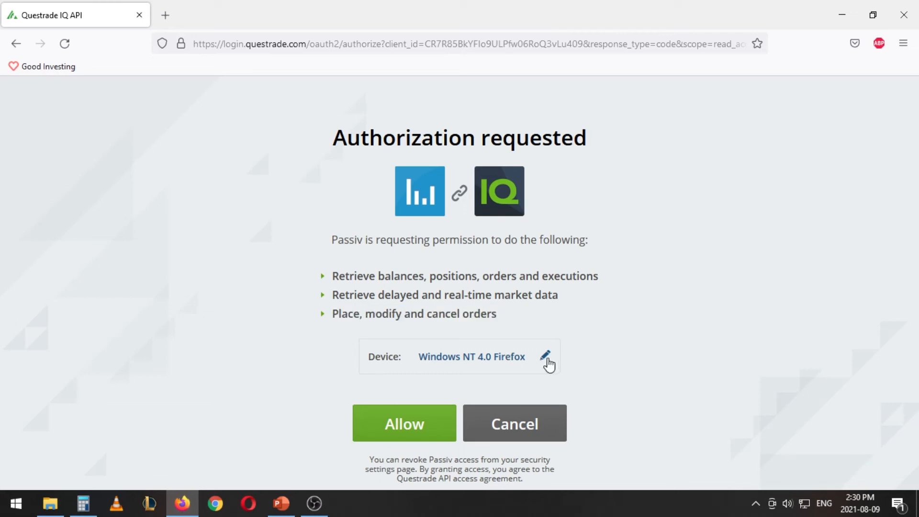
{"action": "left_click", "coordinate": [412, 424]}
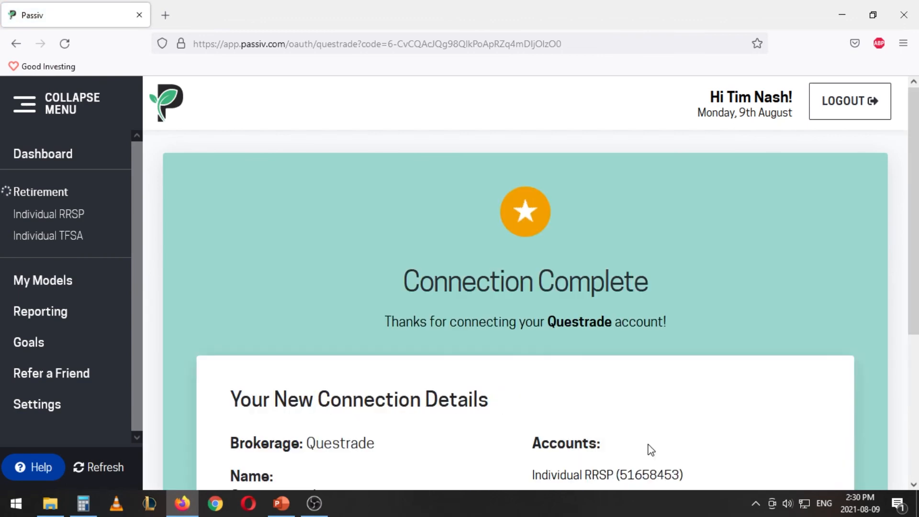
Go back to Settings and check Connections and Accounts for Read and Trade access
{"action": "left_click", "coordinate": [56, 411]}
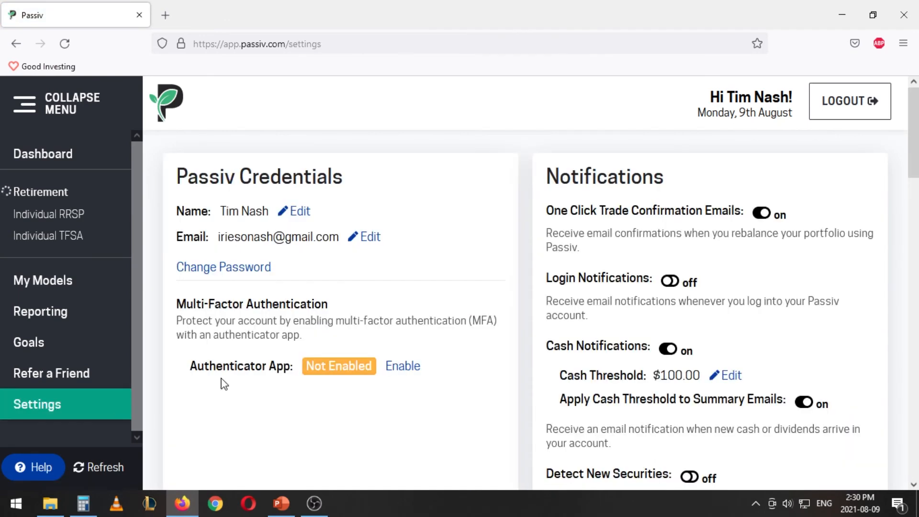
{"action": "scroll", "coordinate": [594, 366], "scroll_direction": "down", "scroll_amount": 10}
{"action": "scroll", "coordinate": [574, 350], "scroll_direction": "down", "scroll_amount": 4}
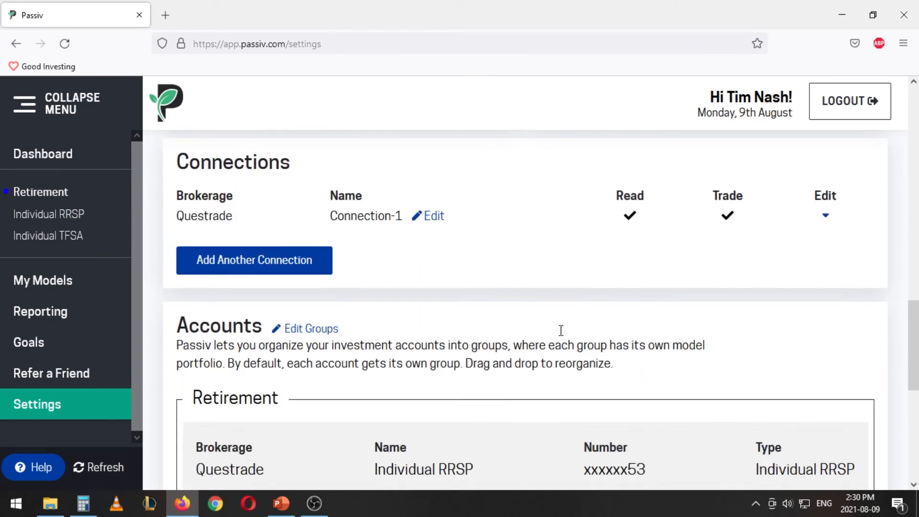
{"action": "scroll", "coordinate": [478, 297], "scroll_direction": "down", "scroll_amount": 3}
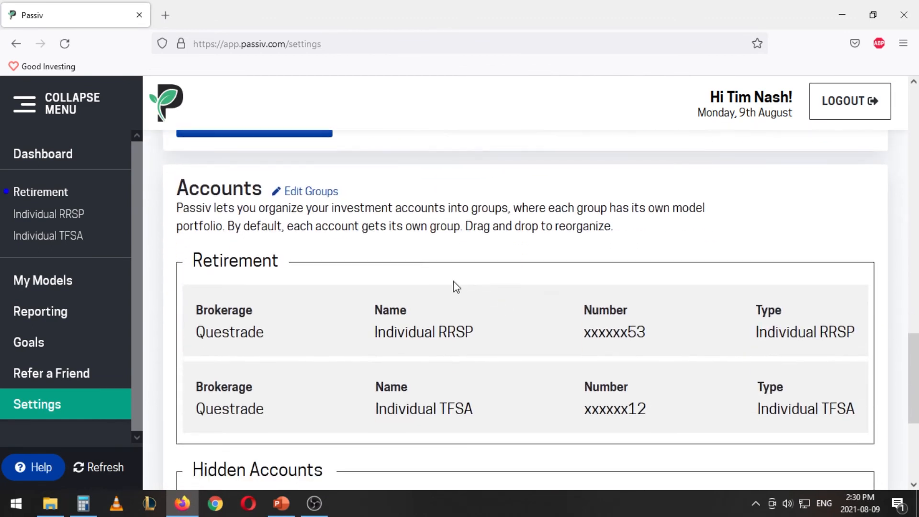
{"action": "scroll", "coordinate": [325, 312], "scroll_direction": "down", "scroll_amount": 2}
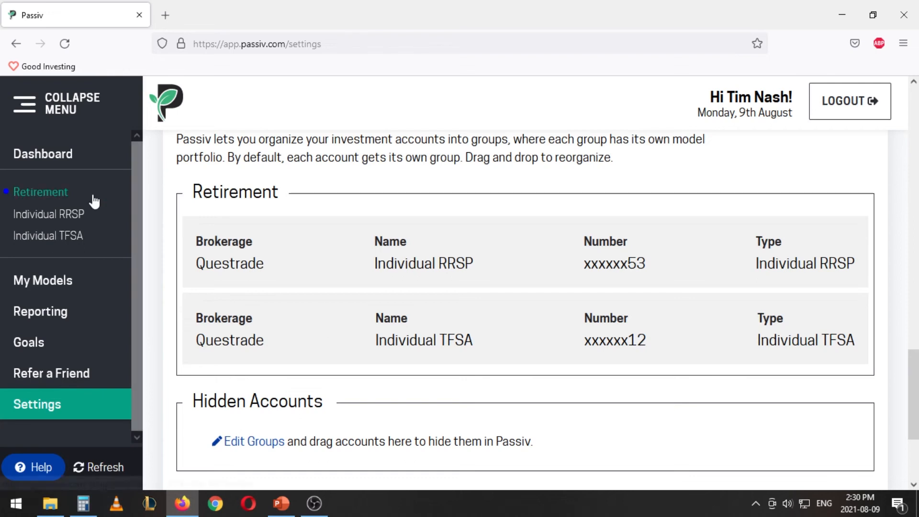
Open the Retirement group and check its 0% accuracy and CAD cash balance
{"action": "left_click", "coordinate": [43, 194]}
{"action": "scroll", "coordinate": [185, 250], "scroll_direction": "down", "scroll_amount": 3}
{"action": "scroll", "coordinate": [486, 294], "scroll_direction": "down", "scroll_amount": 5}
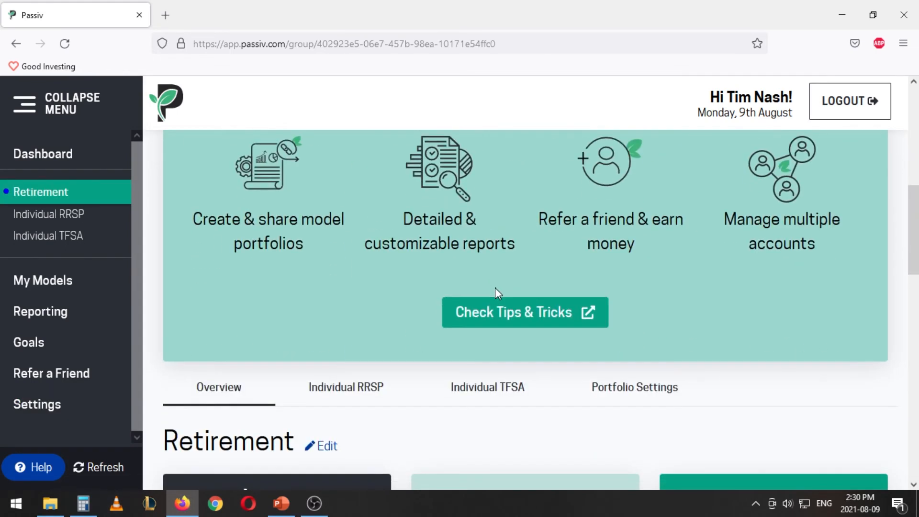
{"action": "scroll", "coordinate": [495, 288], "scroll_direction": "down", "scroll_amount": 5}
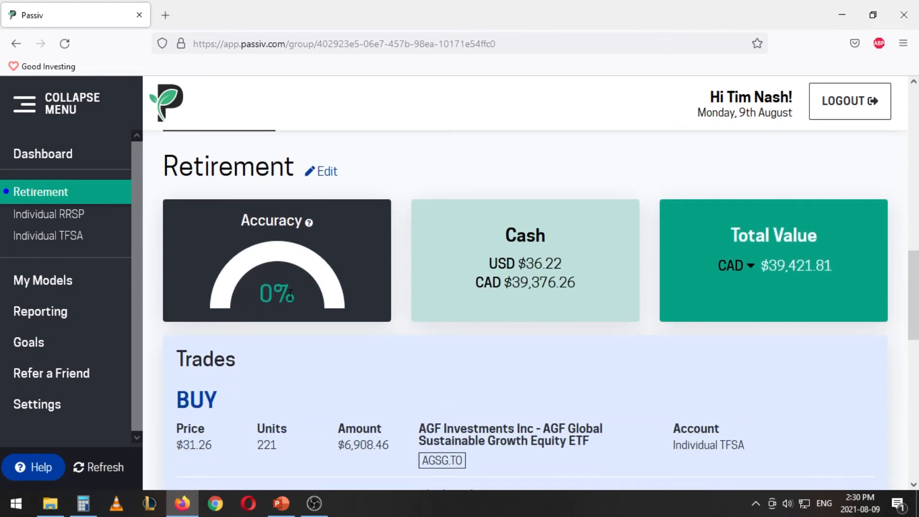
{"action": "left_click_drag", "start_coordinate": [291, 293], "coordinate": [230, 295]}
{"action": "left_click", "coordinate": [265, 300]}
{"action": "left_click_drag", "start_coordinate": [581, 283], "coordinate": [503, 283]}
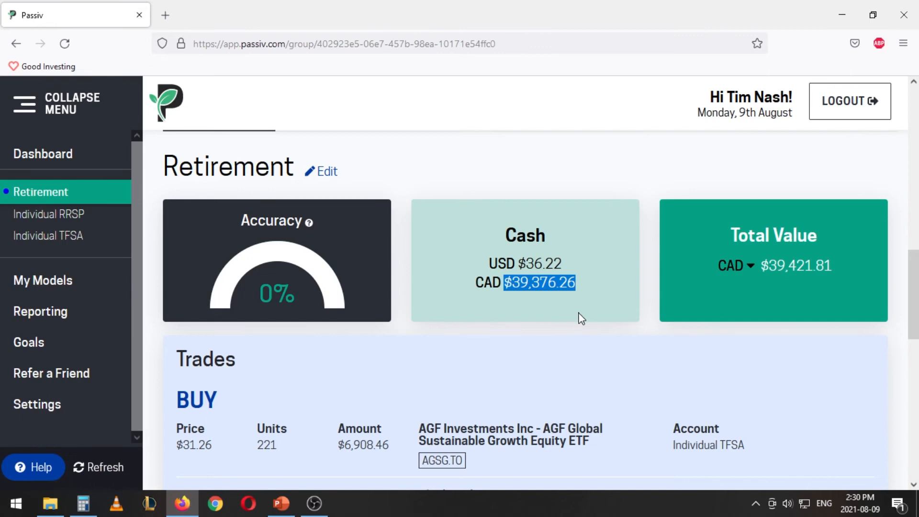
{"action": "left_click", "coordinate": [581, 319]}
Review the trades list and the model targets: AGSG.TO 17.5%, GBAL.TO 82.5%
{"action": "scroll", "coordinate": [579, 318], "scroll_direction": "down", "scroll_amount": 3}
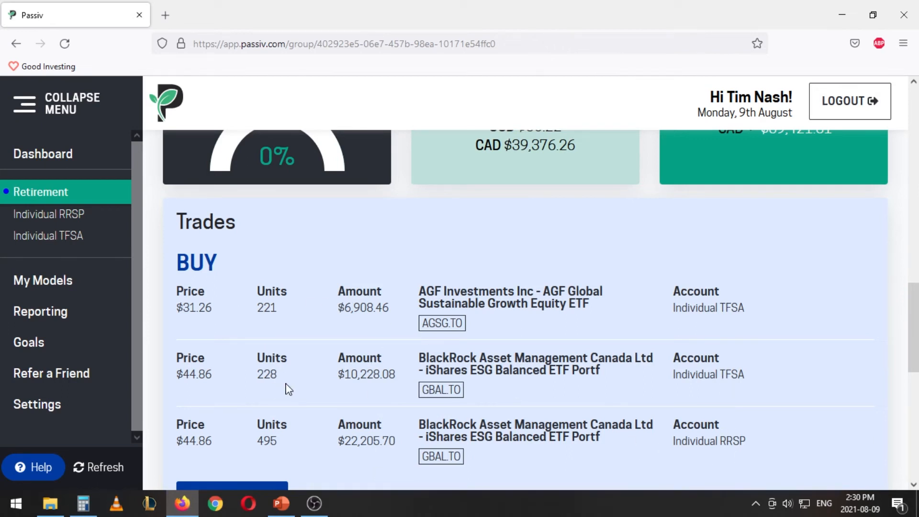
{"action": "scroll", "coordinate": [488, 319], "scroll_direction": "down", "scroll_amount": 3}
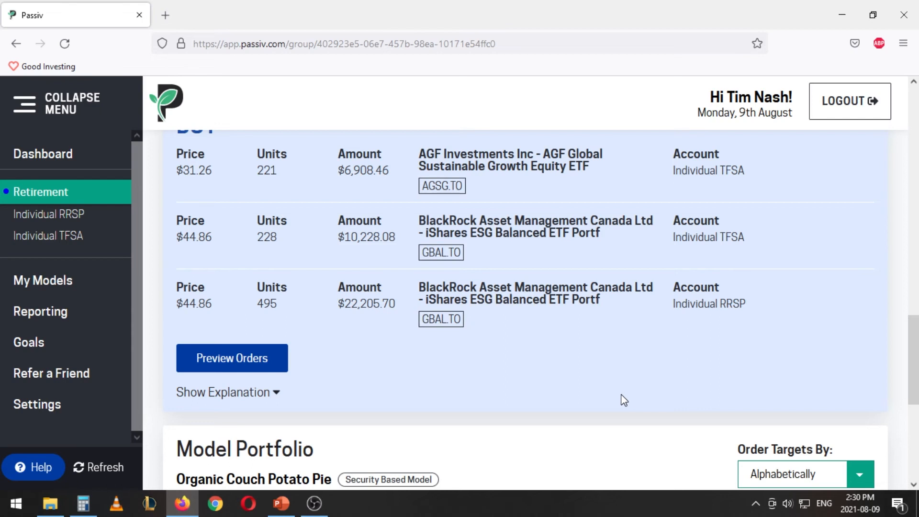
{"action": "scroll", "coordinate": [623, 400], "scroll_direction": "down", "scroll_amount": 6}
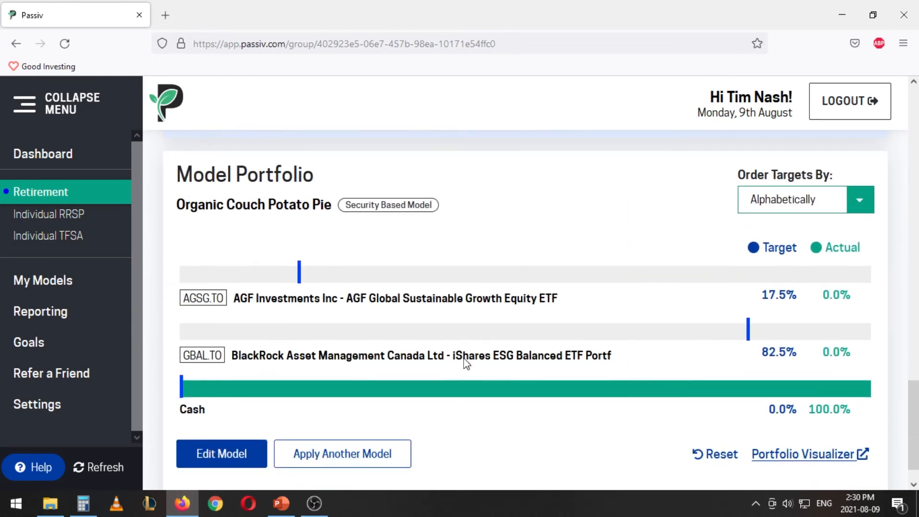
{"action": "left_click_drag", "start_coordinate": [798, 294], "coordinate": [763, 305]}
{"action": "left_click", "coordinate": [248, 296]}
{"action": "left_click_drag", "start_coordinate": [798, 354], "coordinate": [745, 352]}
{"action": "left_click", "coordinate": [745, 352]}
{"action": "scroll", "coordinate": [440, 371], "scroll_direction": "up", "scroll_amount": 4}
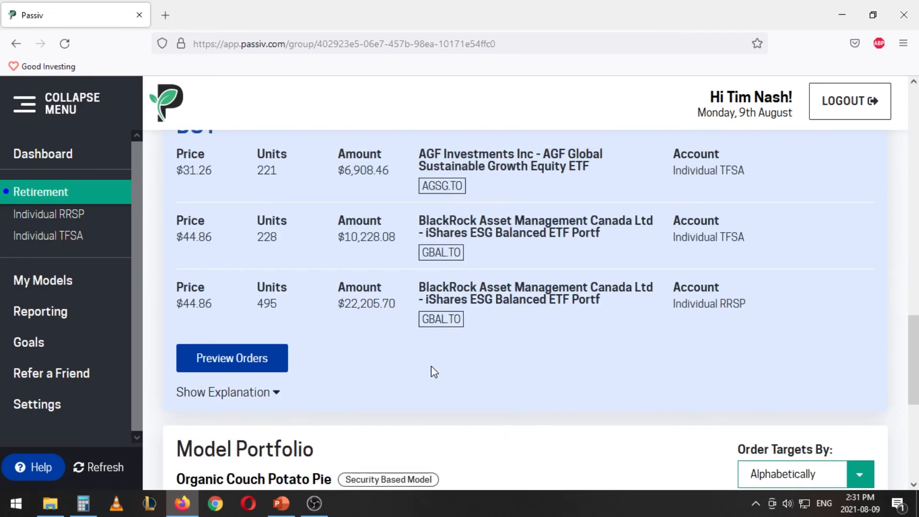
{"action": "left_click", "coordinate": [236, 356]}
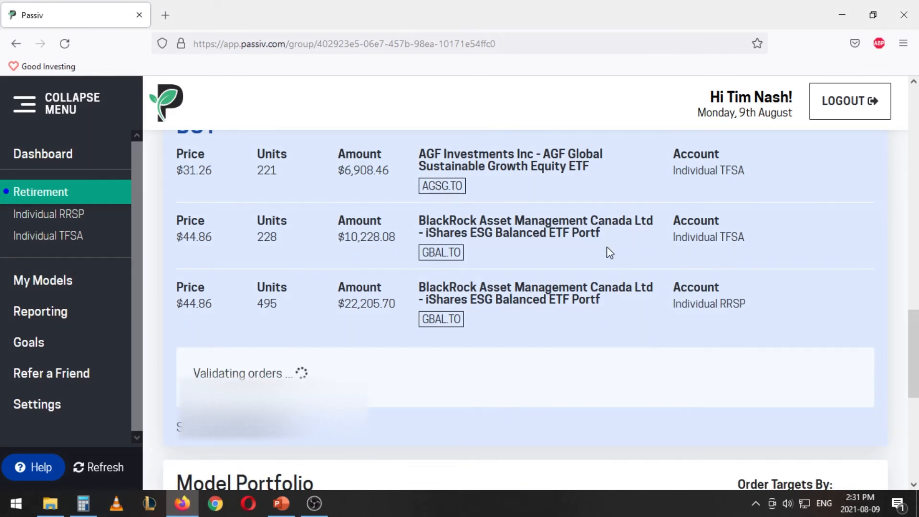
{"action": "scroll", "coordinate": [589, 238], "scroll_direction": "down", "scroll_amount": 4}
{"action": "scroll", "coordinate": [589, 239], "scroll_direction": "up", "scroll_amount": 1}
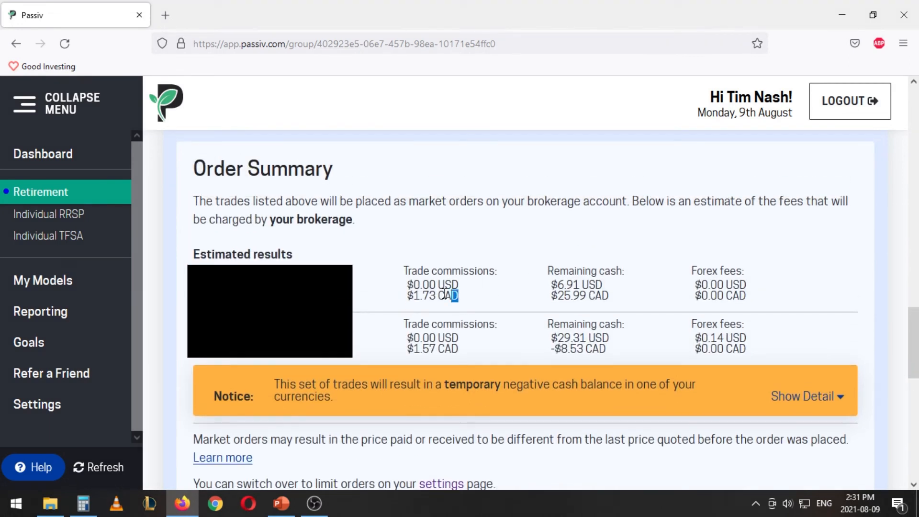
{"action": "left_click_drag", "start_coordinate": [457, 295], "coordinate": [402, 302]}
{"action": "left_click", "coordinate": [443, 322]}
{"action": "left_click_drag", "start_coordinate": [471, 353], "coordinate": [396, 354]}
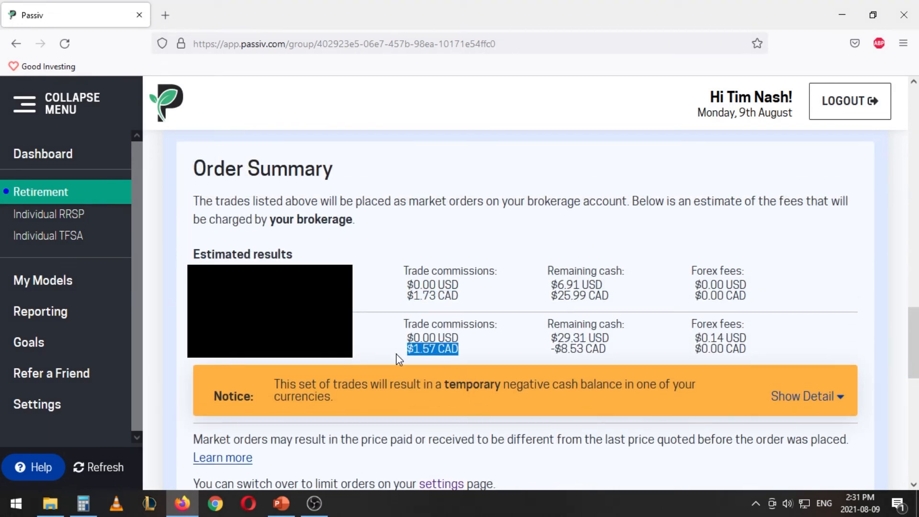
{"action": "left_click", "coordinate": [471, 311]}
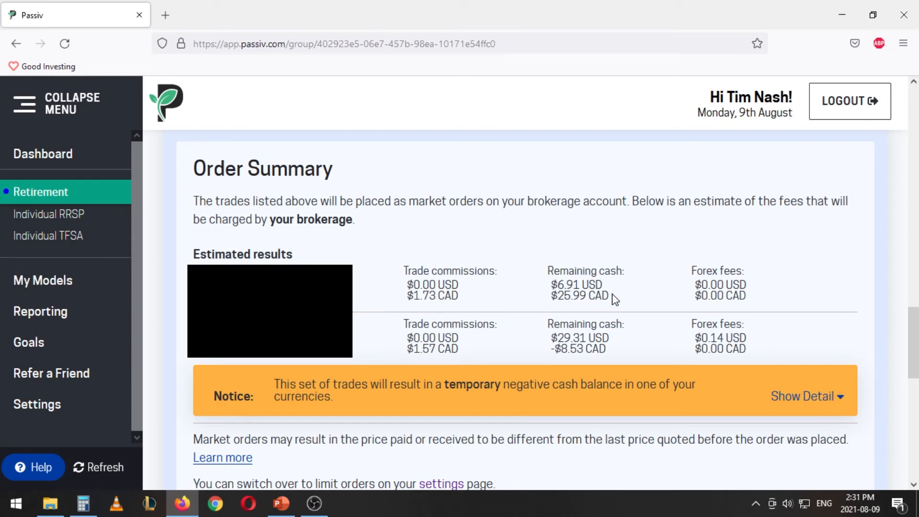
{"action": "left_click_drag", "start_coordinate": [614, 298], "coordinate": [550, 295]}
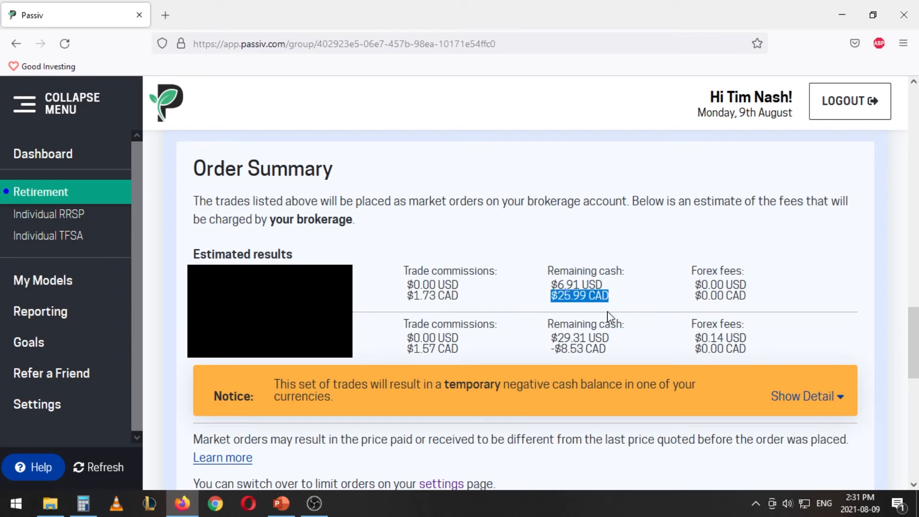
{"action": "left_click", "coordinate": [614, 348]}
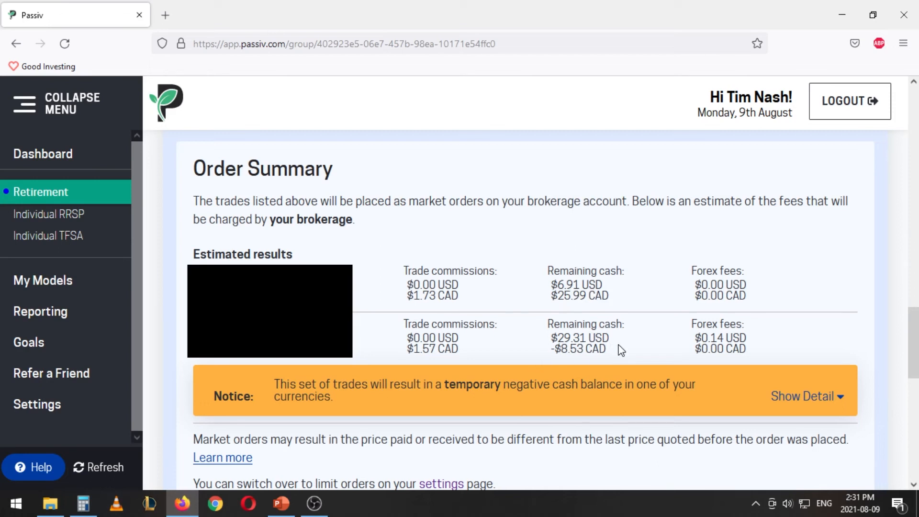
{"action": "left_click_drag", "start_coordinate": [613, 349], "coordinate": [552, 341]}
{"action": "left_click", "coordinate": [605, 345]}
{"action": "left_click", "coordinate": [553, 341]}
{"action": "left_click_drag", "start_coordinate": [446, 386], "coordinate": [687, 380]}
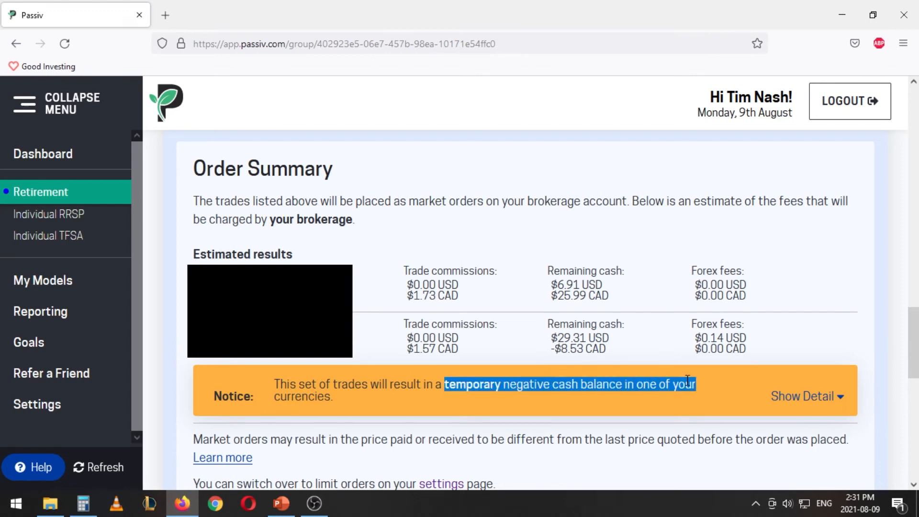
{"action": "left_click", "coordinate": [593, 362]}
{"action": "left_click_drag", "start_coordinate": [617, 351], "coordinate": [549, 349]}
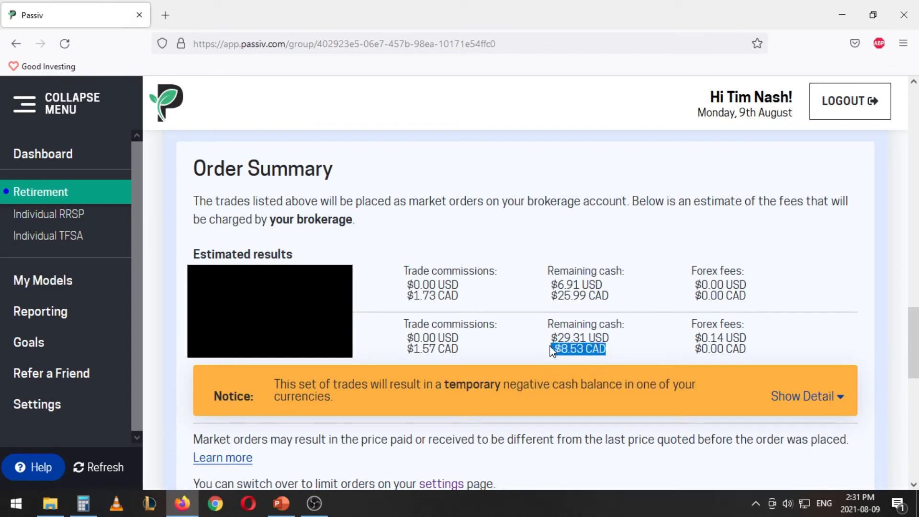
{"action": "left_click_drag", "start_coordinate": [613, 338], "coordinate": [530, 348]}
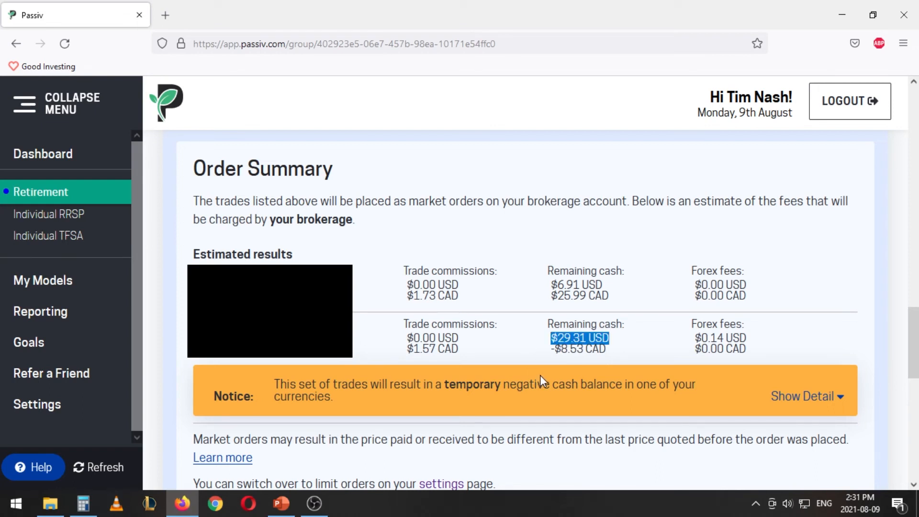
{"action": "left_click", "coordinate": [577, 367]}
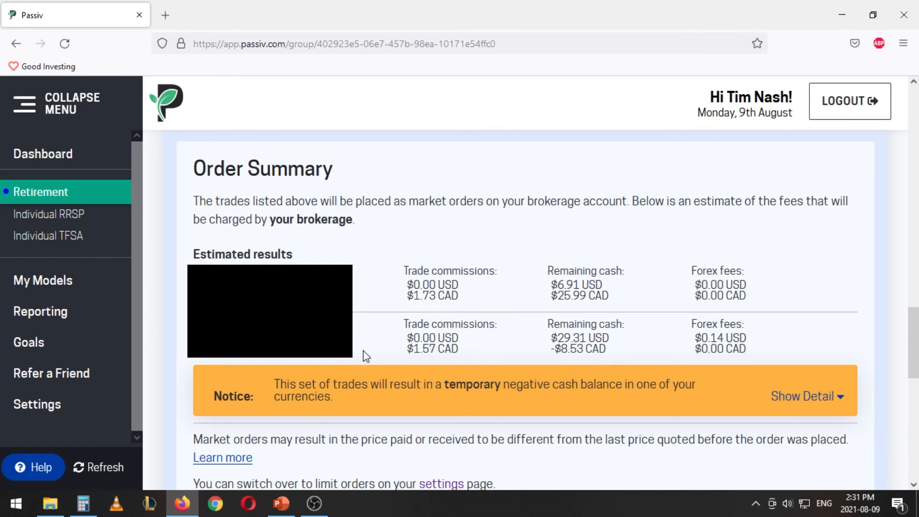
{"action": "scroll", "coordinate": [476, 366], "scroll_direction": "down", "scroll_amount": 5}
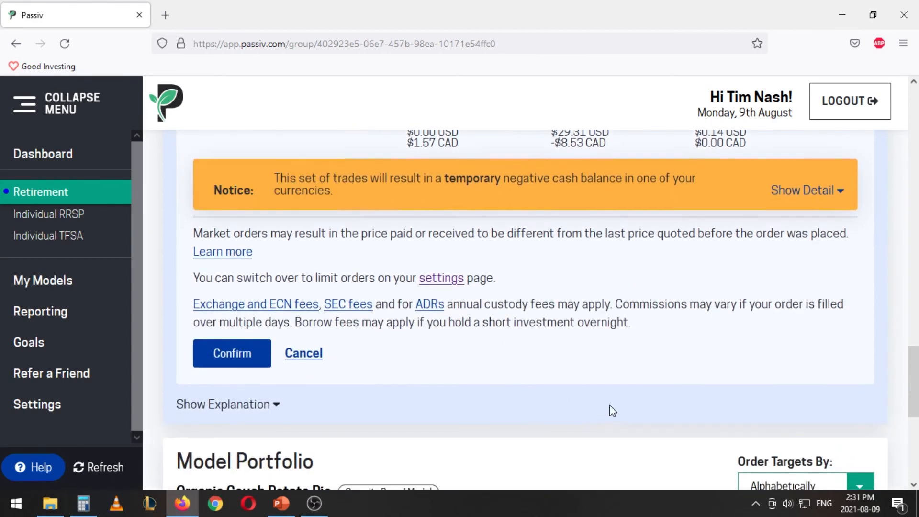
Confirm the buy orders, verify all three show EXECUTED, and dismiss the results
{"action": "left_click", "coordinate": [242, 360]}
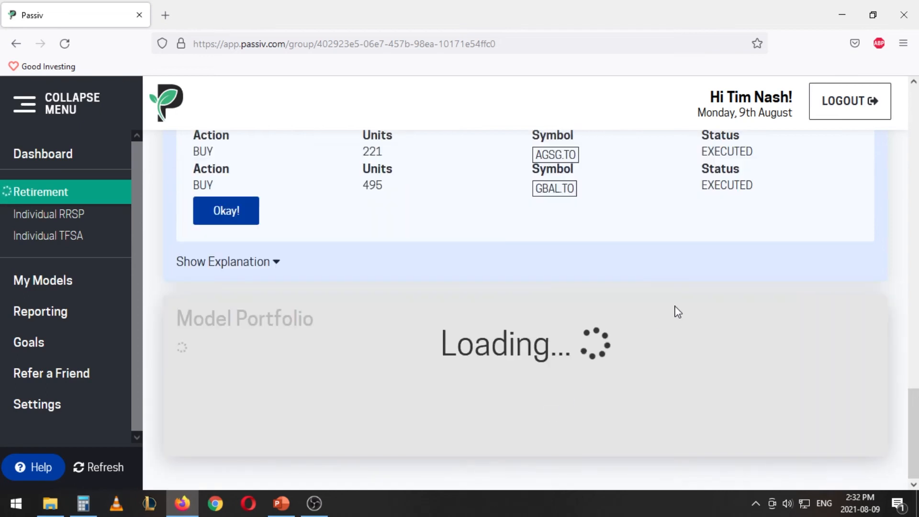
{"action": "double_click", "coordinate": [726, 255]}
{"action": "left_click", "coordinate": [728, 287]}
{"action": "double_click", "coordinate": [728, 289]}
{"action": "double_click", "coordinate": [727, 323]}
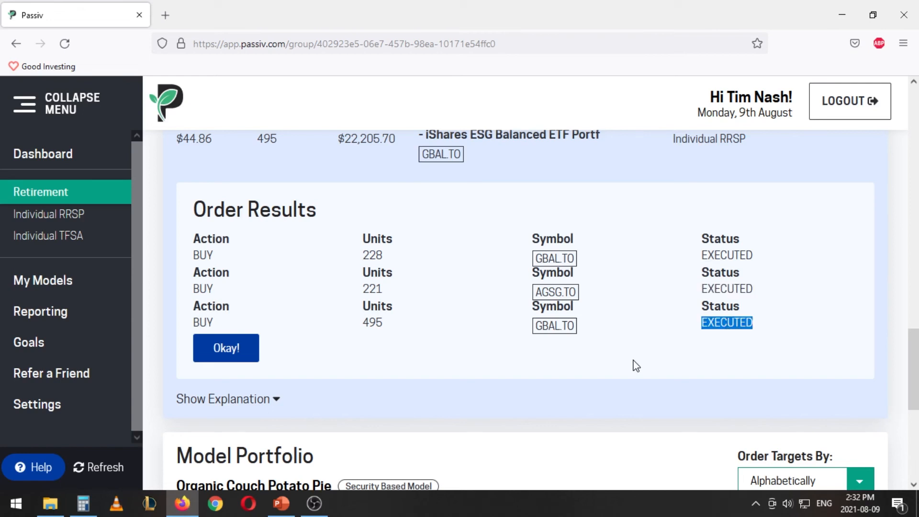
{"action": "left_click", "coordinate": [226, 348]}
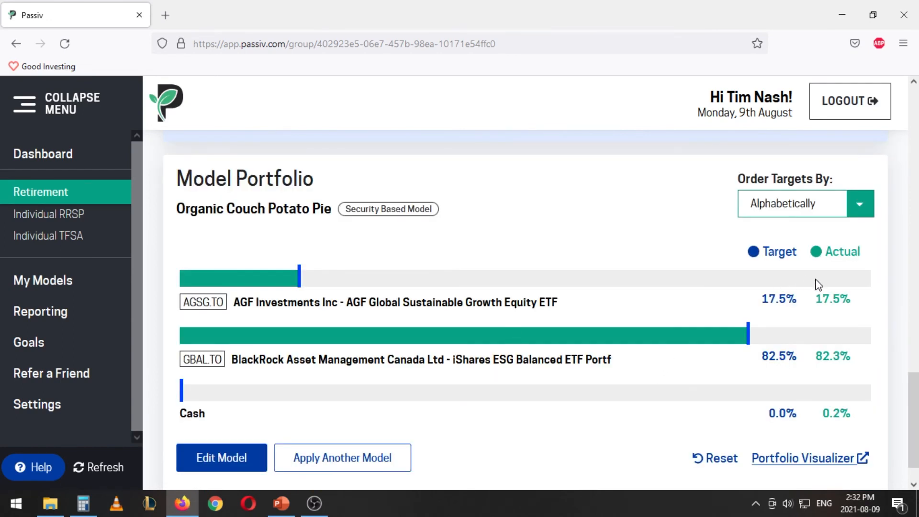
Compare targets with actuals: AGSG.TO 17.5% vs 17.5%, GBAL.TO at 82.3%
{"action": "left_click_drag", "start_coordinate": [801, 304], "coordinate": [762, 300]}
{"action": "left_click_drag", "start_coordinate": [860, 300], "coordinate": [808, 310]}
{"action": "left_click_drag", "start_coordinate": [861, 360], "coordinate": [755, 360]}
{"action": "left_click", "coordinate": [760, 363]}
View the Retirement overview showing 100% accuracy and $40.16 CAD cash
{"action": "left_click", "coordinate": [107, 191]}
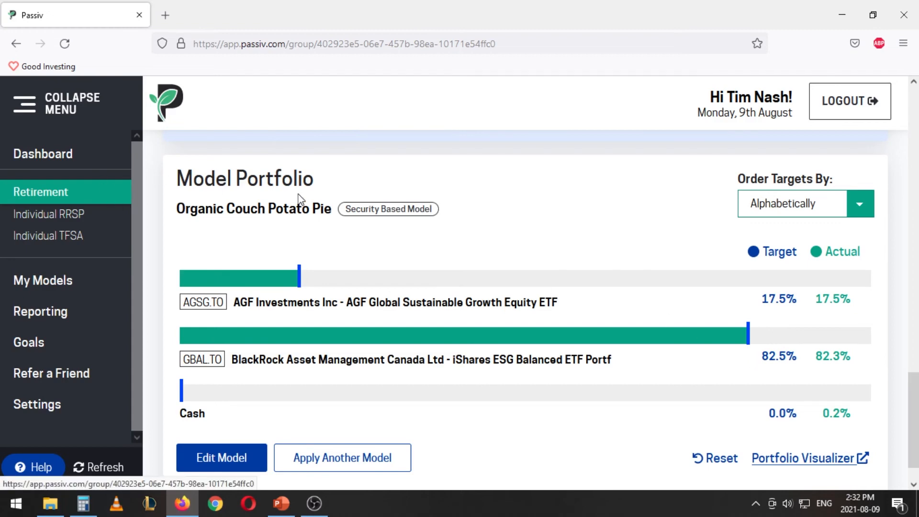
{"action": "scroll", "coordinate": [472, 277], "scroll_direction": "down", "scroll_amount": 7}
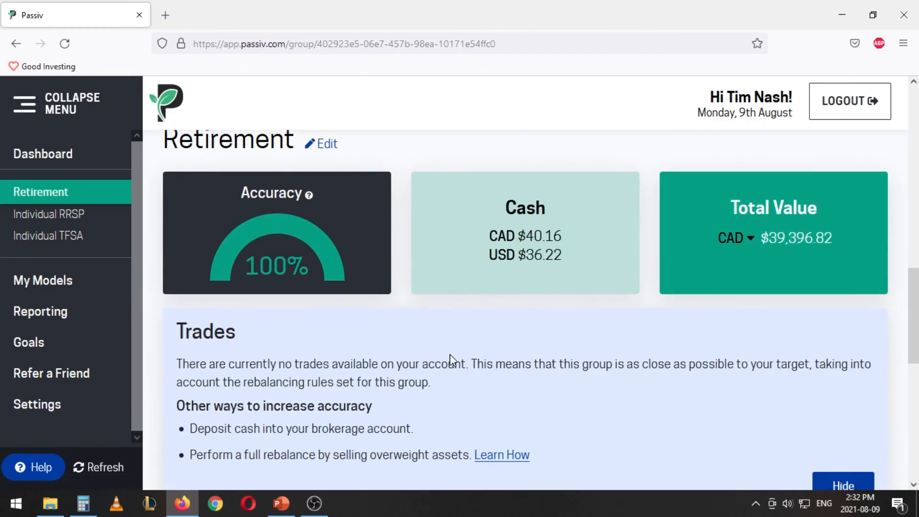
{"action": "left_click_drag", "start_coordinate": [317, 265], "coordinate": [222, 264]}
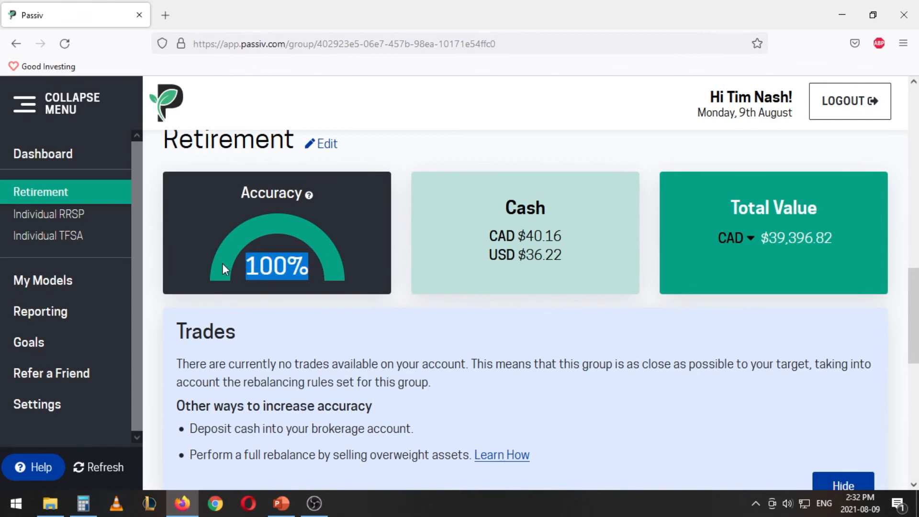
{"action": "left_click", "coordinate": [217, 263]}
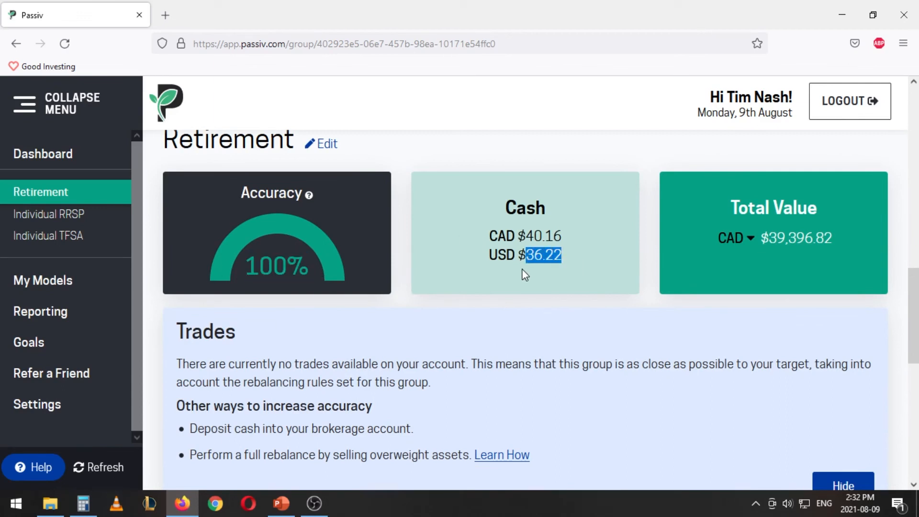
{"action": "left_click_drag", "start_coordinate": [563, 236], "coordinate": [520, 236]}
{"action": "left_click", "coordinate": [520, 237]}
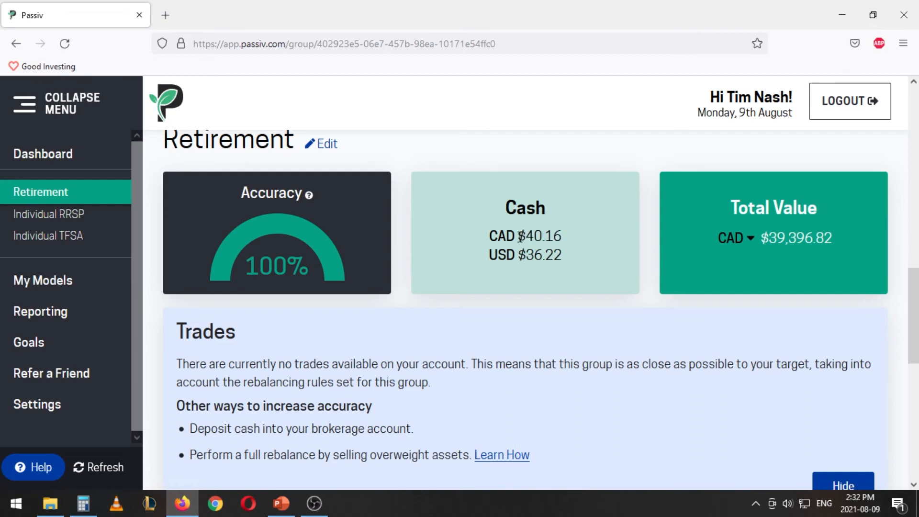
{"action": "scroll", "coordinate": [519, 235], "scroll_direction": "down", "scroll_amount": 6}
{"action": "scroll", "coordinate": [522, 239], "scroll_direction": "up", "scroll_amount": 6}
{"action": "scroll", "coordinate": [502, 316], "scroll_direction": "up", "scroll_amount": 3}
Open the Individual RRSP account and check its 495 GBAL.TO units at $44.82, worth $22,185.90
{"action": "left_click", "coordinate": [371, 219]}
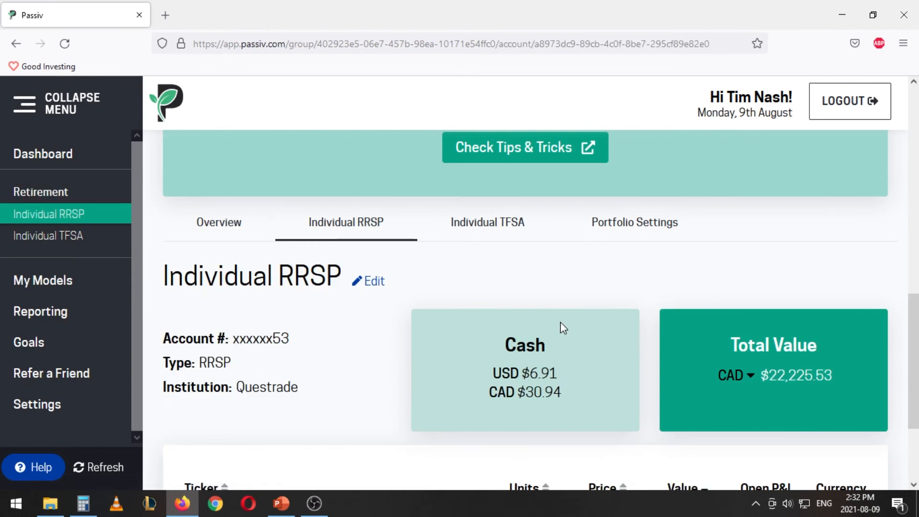
{"action": "scroll", "coordinate": [564, 327], "scroll_direction": "down", "scroll_amount": 3}
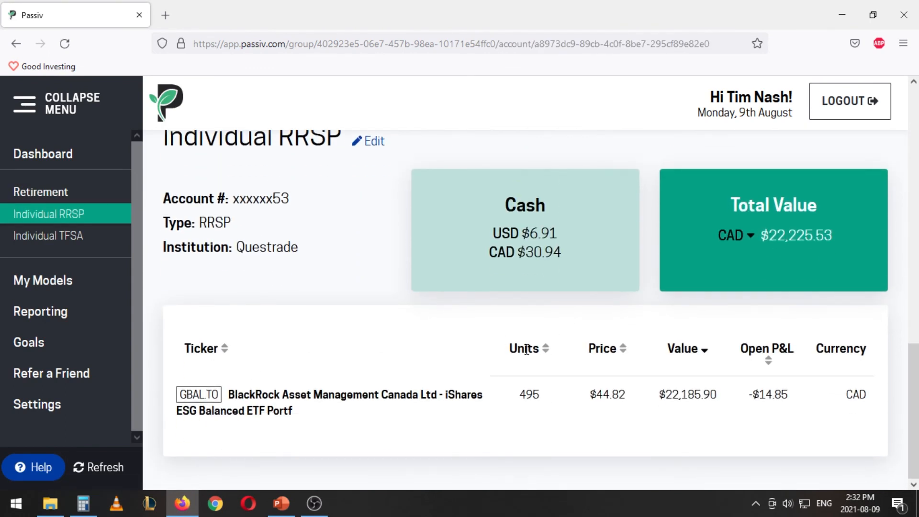
{"action": "double_click", "coordinate": [529, 394]}
{"action": "double_click", "coordinate": [602, 394]}
{"action": "left_click", "coordinate": [616, 404]}
{"action": "left_click_drag", "start_coordinate": [640, 399], "coordinate": [583, 396]}
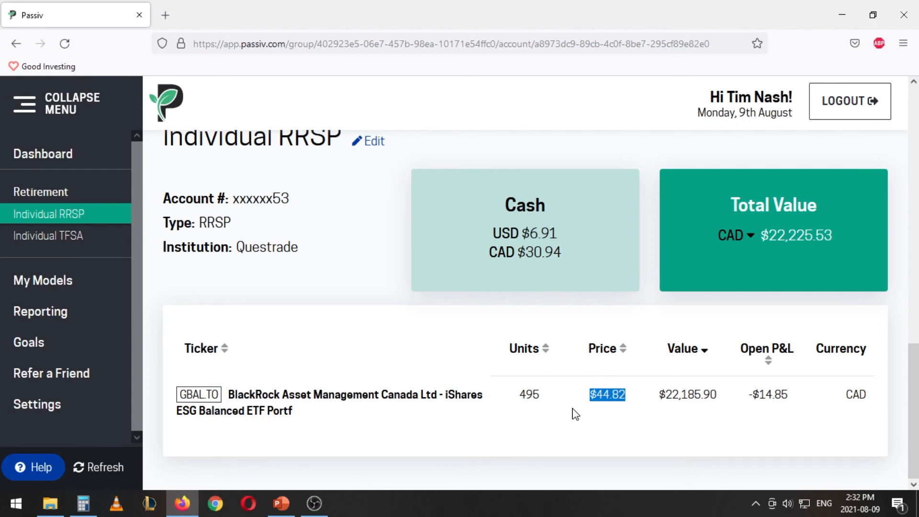
{"action": "left_click", "coordinate": [576, 414]}
{"action": "left_click_drag", "start_coordinate": [720, 395], "coordinate": [656, 398]}
Note the holding's -$14.85 open P&L and CAD currency, then view the Individual TFSA account
{"action": "double_click", "coordinate": [530, 394]}
{"action": "left_click", "coordinate": [620, 398]}
{"action": "left_click_drag", "start_coordinate": [639, 397], "coordinate": [585, 396]}
{"action": "left_click", "coordinate": [581, 396]}
{"action": "left_click_drag", "start_coordinate": [772, 347], "coordinate": [801, 355]}
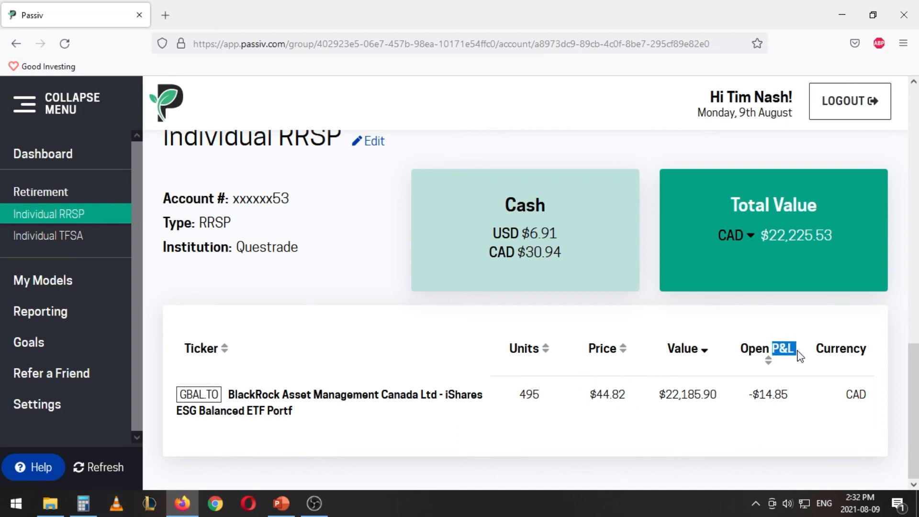
{"action": "left_click_drag", "start_coordinate": [789, 397], "coordinate": [742, 404]}
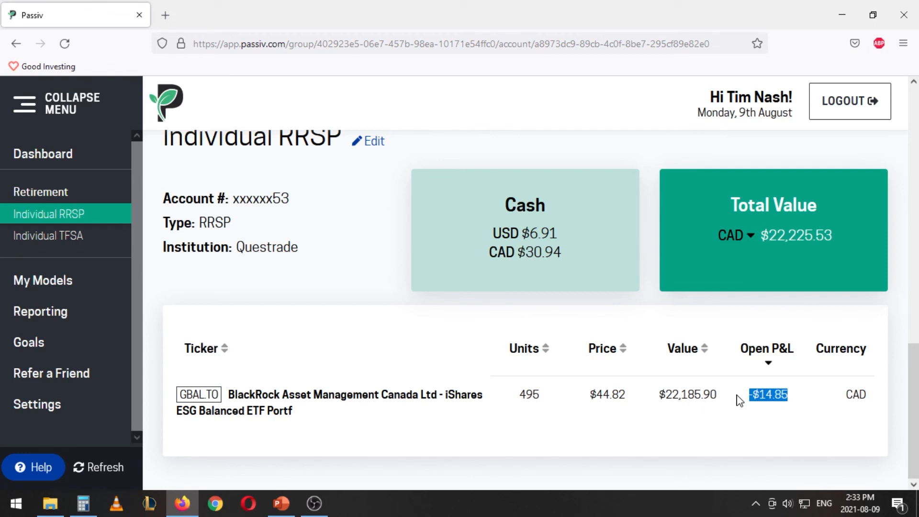
{"action": "left_click", "coordinate": [793, 427]}
{"action": "double_click", "coordinate": [855, 399]}
{"action": "scroll", "coordinate": [608, 351], "scroll_direction": "up", "scroll_amount": 3}
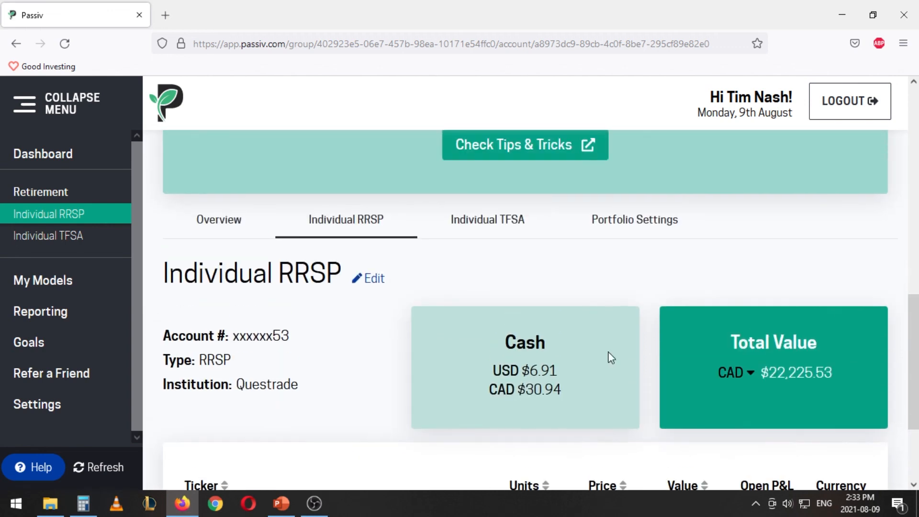
{"action": "left_click", "coordinate": [507, 226]}
{"action": "scroll", "coordinate": [676, 337], "scroll_direction": "down", "scroll_amount": 2}
Highlight the TFSA open P&L values: AGSG.TO at $0.00 and GBAL.TO at -$6.84
{"action": "scroll", "coordinate": [676, 338], "scroll_direction": "down", "scroll_amount": 2}
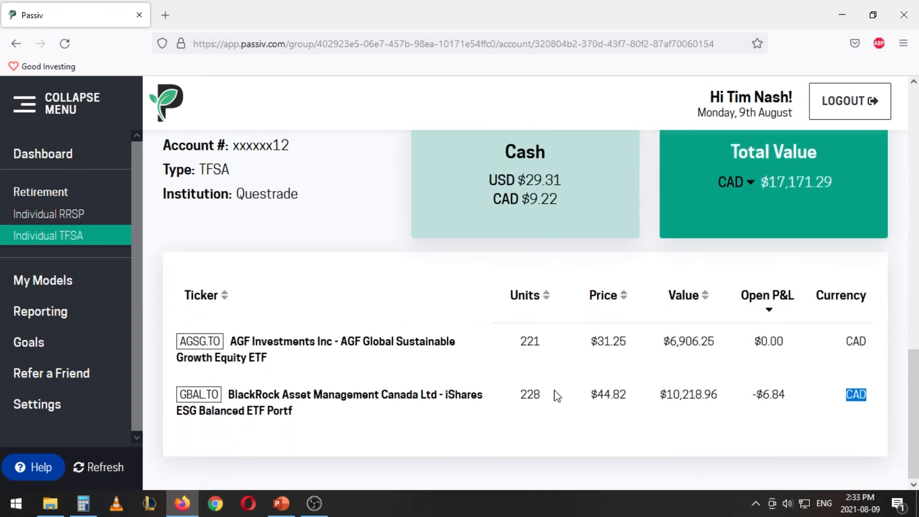
{"action": "left_click", "coordinate": [782, 424]}
{"action": "left_click_drag", "start_coordinate": [788, 342], "coordinate": [747, 341]}
{"action": "left_click", "coordinate": [637, 361]}
{"action": "left_click_drag", "start_coordinate": [797, 396], "coordinate": [758, 396]}
{"action": "left_click", "coordinate": [753, 414]}
Highlight GBAL.TO's $44.82 price and -$6.84 open P&L, then return to the Congratulations banner
{"action": "left_click_drag", "start_coordinate": [630, 396], "coordinate": [595, 397]}
{"action": "left_click", "coordinate": [816, 401]}
{"action": "left_click_drag", "start_coordinate": [793, 400], "coordinate": [736, 400]}
{"action": "left_click", "coordinate": [721, 428]}
{"action": "scroll", "coordinate": [791, 417], "scroll_direction": "up", "scroll_amount": 12}
{"action": "scroll", "coordinate": [790, 415], "scroll_direction": "up", "scroll_amount": 3}
{"action": "scroll", "coordinate": [766, 404], "scroll_direction": "down", "scroll_amount": 3}
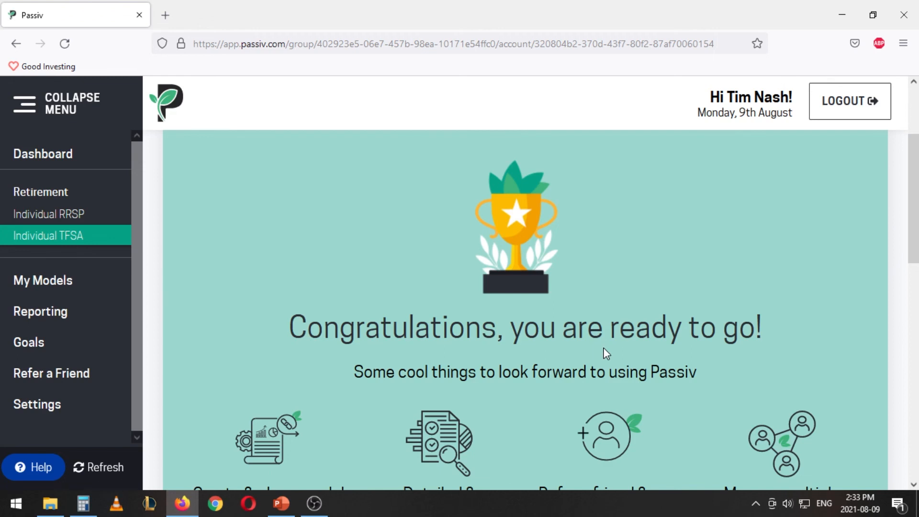
{"action": "scroll", "coordinate": [604, 352], "scroll_direction": "down", "scroll_amount": 3}
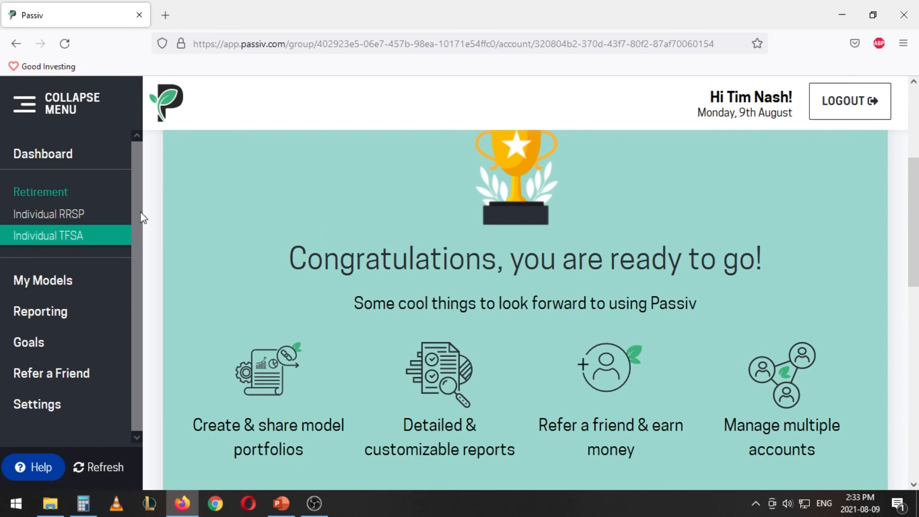
Go back to the Retirement group overview and review its 100% accuracy
{"action": "left_click", "coordinate": [19, 189]}
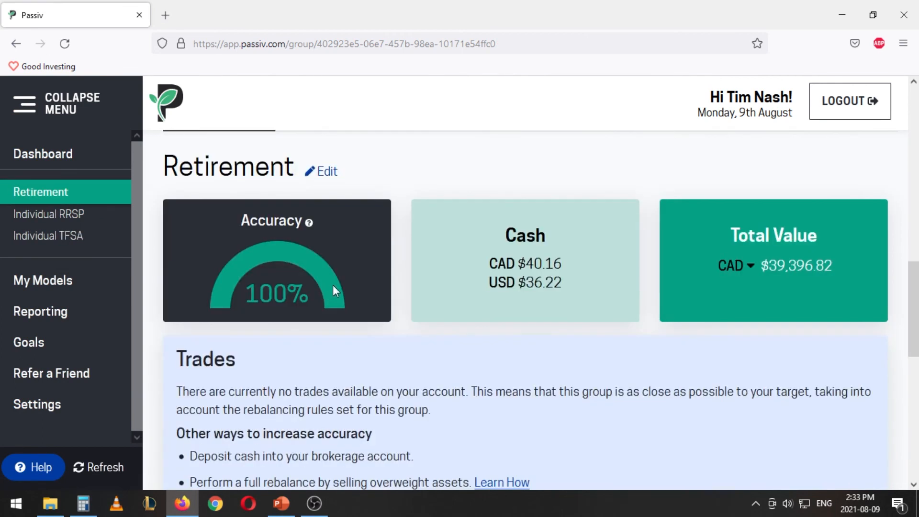
{"action": "scroll", "coordinate": [243, 272], "scroll_direction": "down", "scroll_amount": 3}
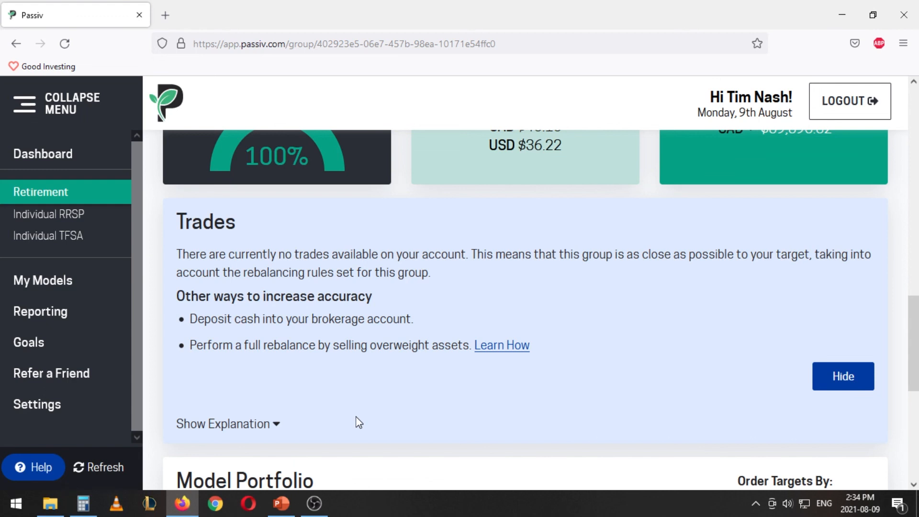
{"action": "scroll", "coordinate": [359, 423], "scroll_direction": "up", "scroll_amount": 5}
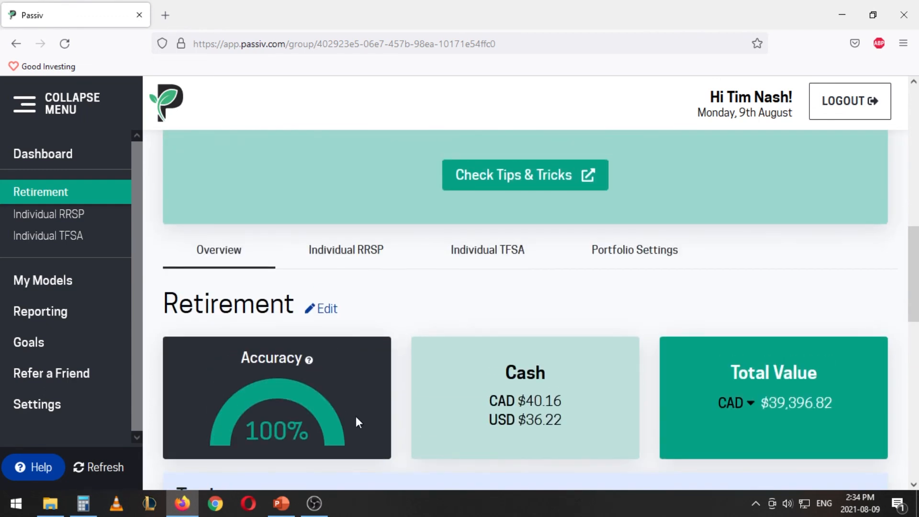
Present slide 5, 'You'll Need', of the Module #9 deck full-screen
{"action": "scroll", "coordinate": [356, 415], "scroll_direction": "down", "scroll_amount": 3}
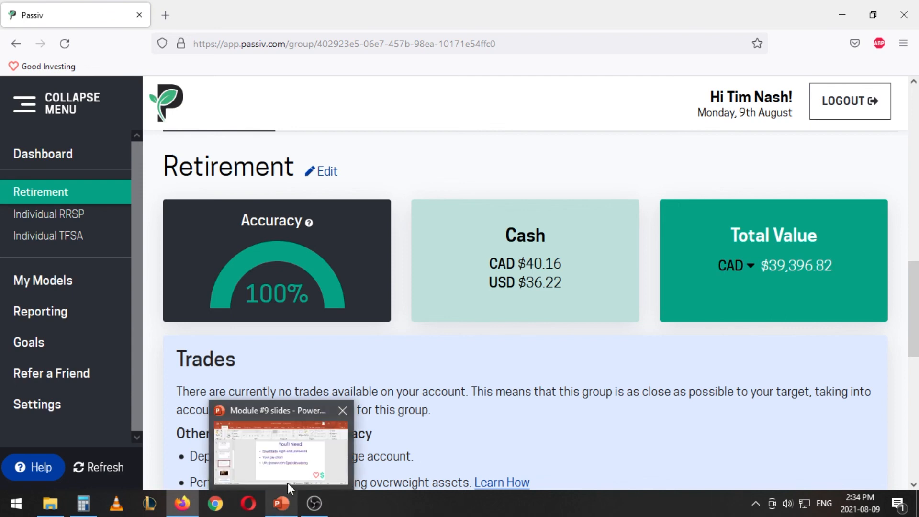
{"action": "left_click", "coordinate": [285, 458]}
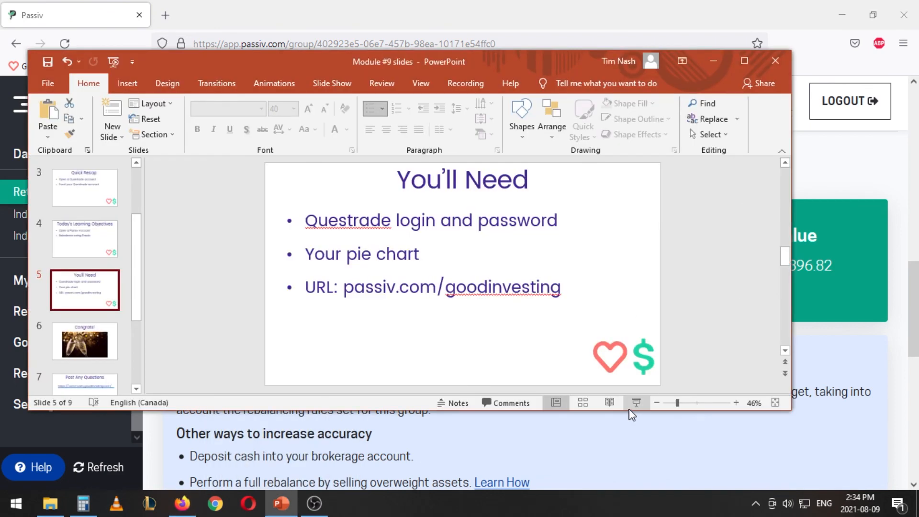
{"action": "left_click", "coordinate": [635, 404]}
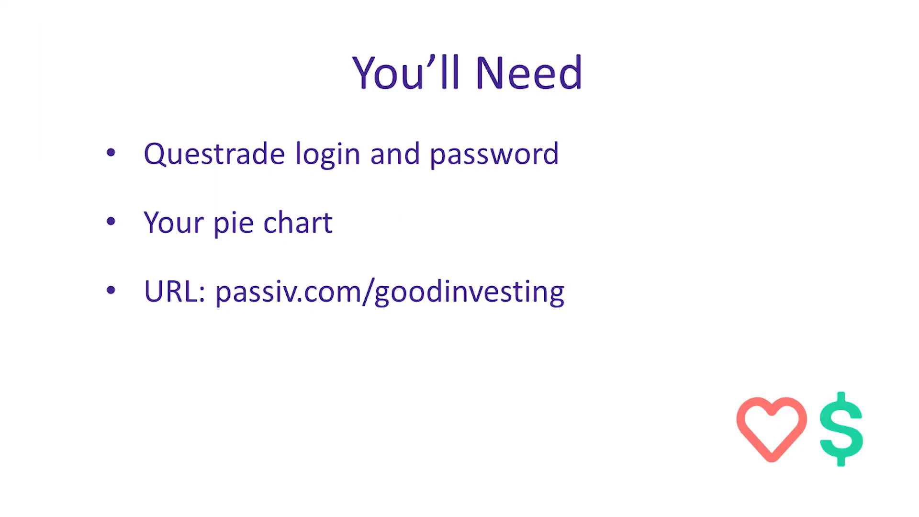